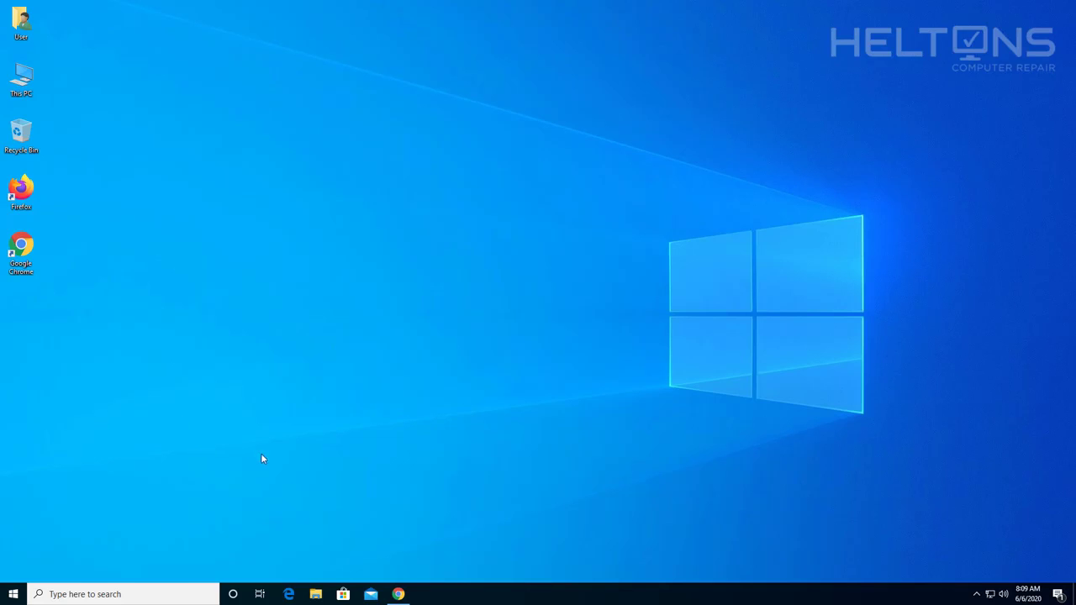
Scroll through the 2-spyware.com SpyHunter ransomware article down to the ransom note.
click(394, 595)
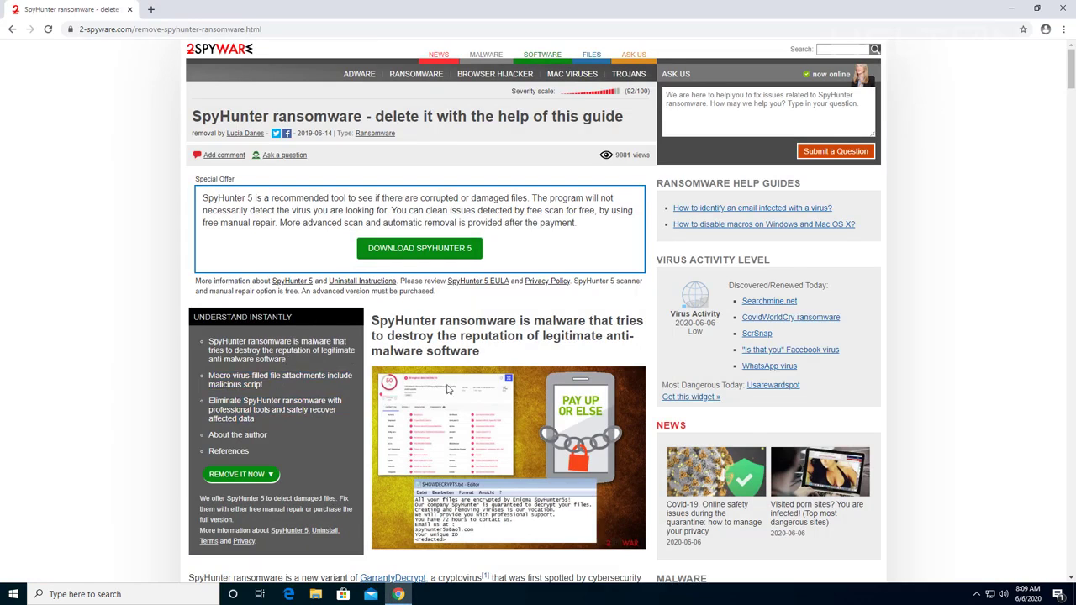
scroll(433, 393, down, 7)
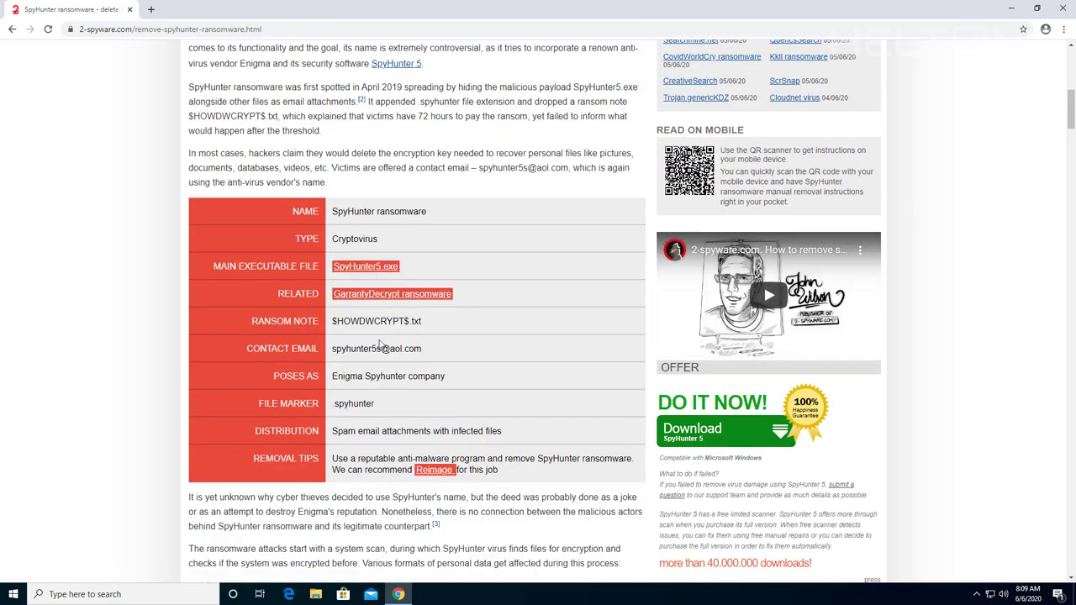
scroll(376, 334, down, 6)
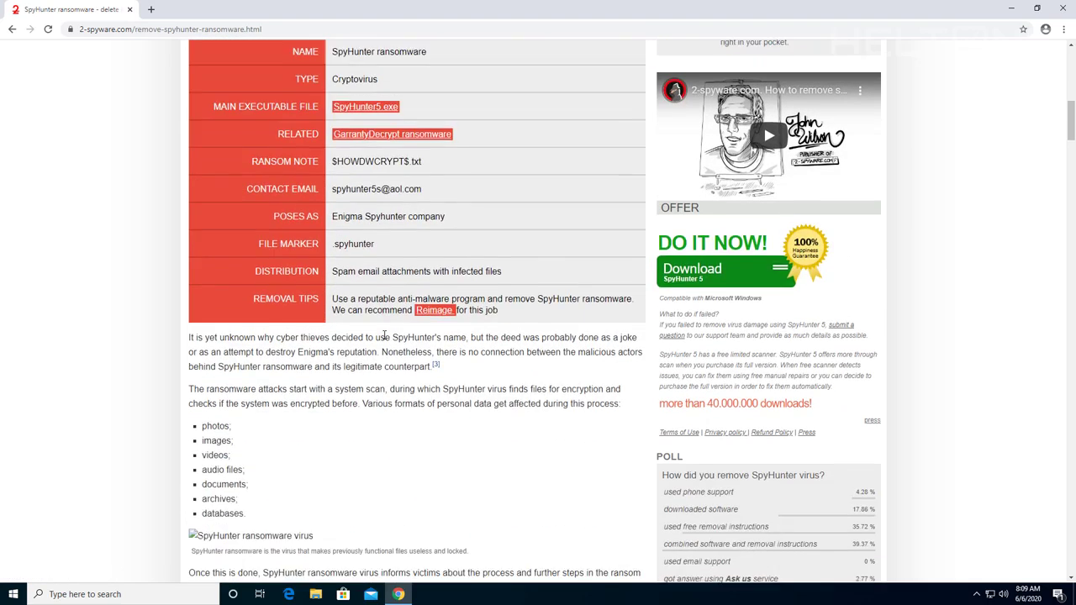
scroll(364, 325, up, 2)
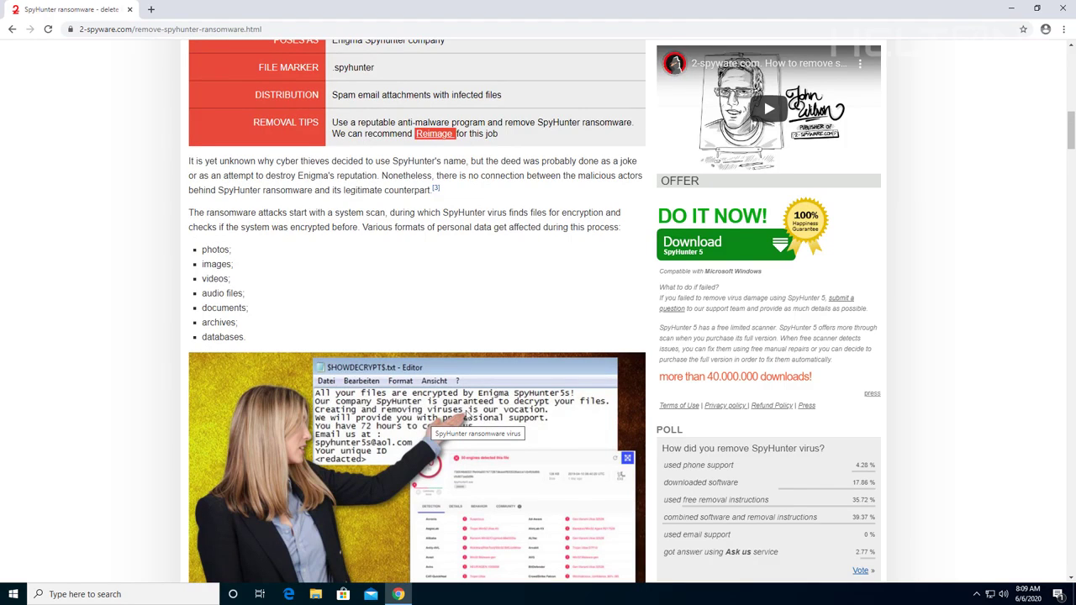
scroll(478, 438, up, 1)
scroll(478, 438, down, 5)
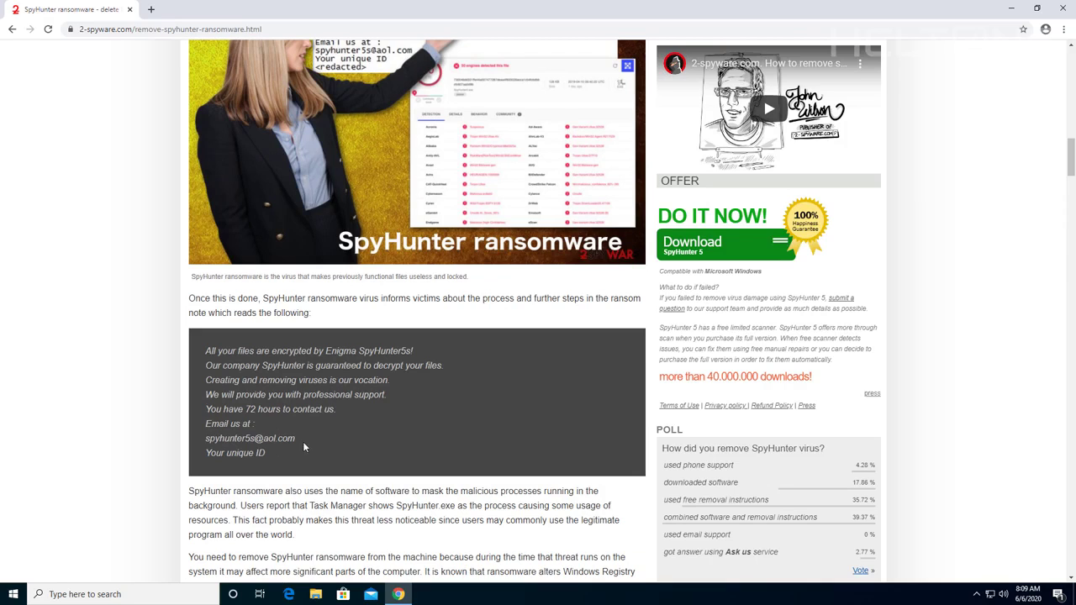
Highlight the ransom note text, deselect it, and close the Chrome window.
drag(265, 453, 212, 353)
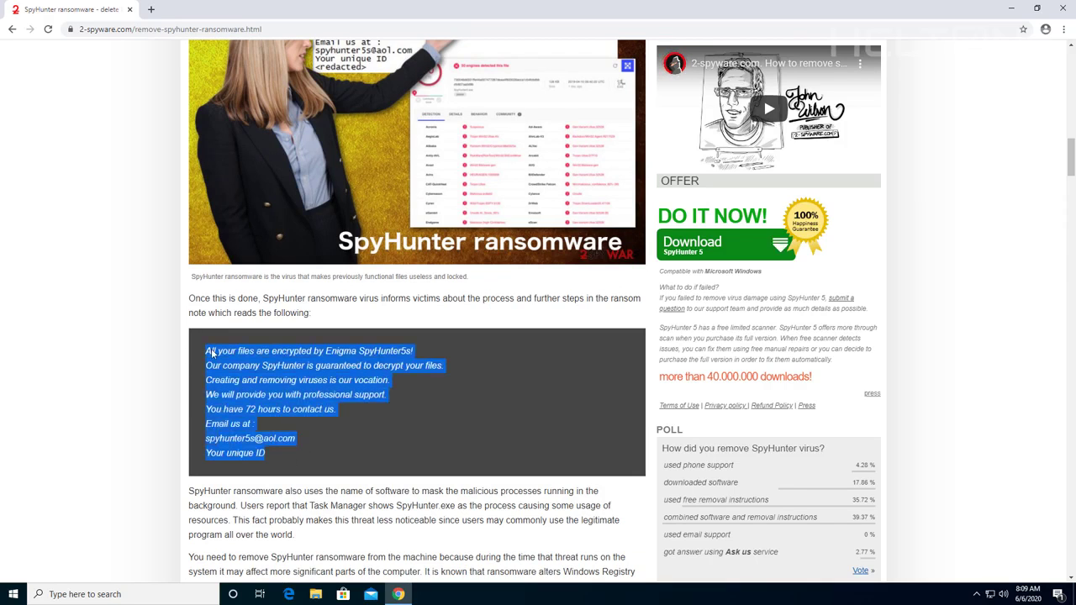
click(365, 362)
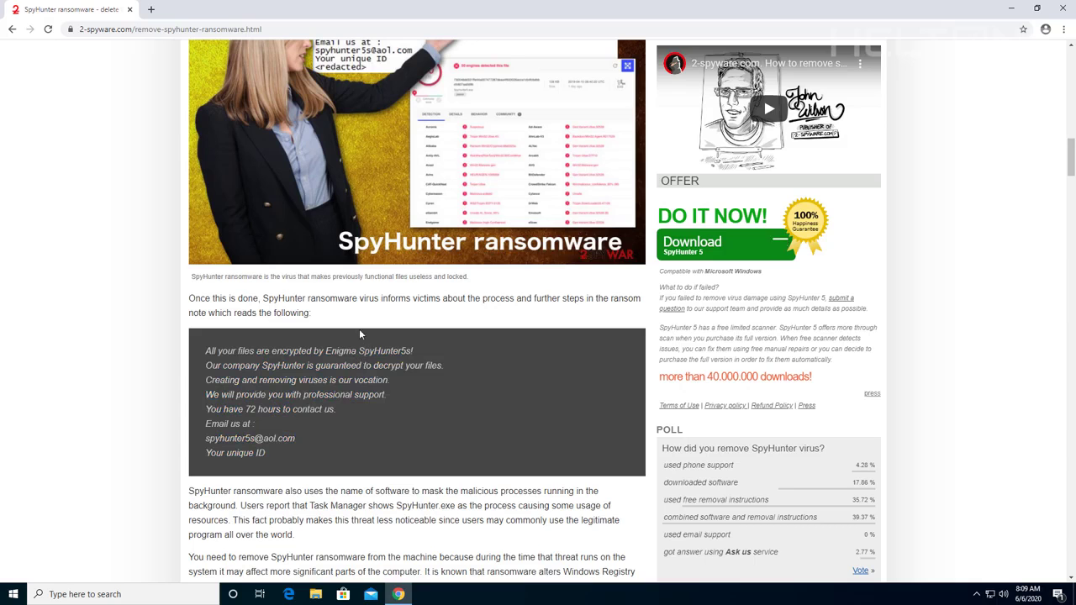
click(1063, 7)
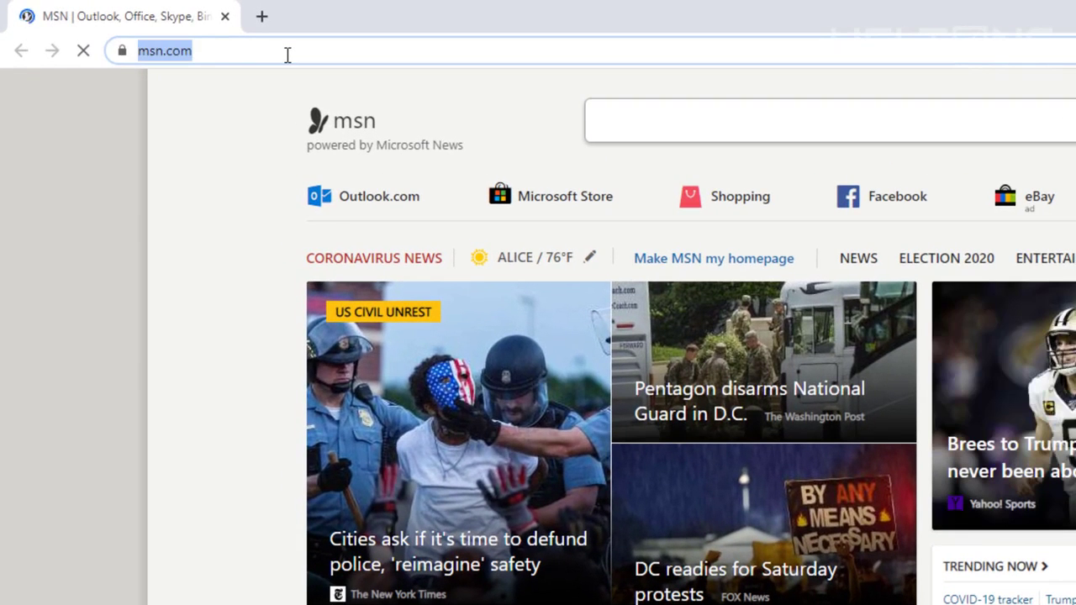
Load google.com and search for 'spyhunter'.
text(google.co)
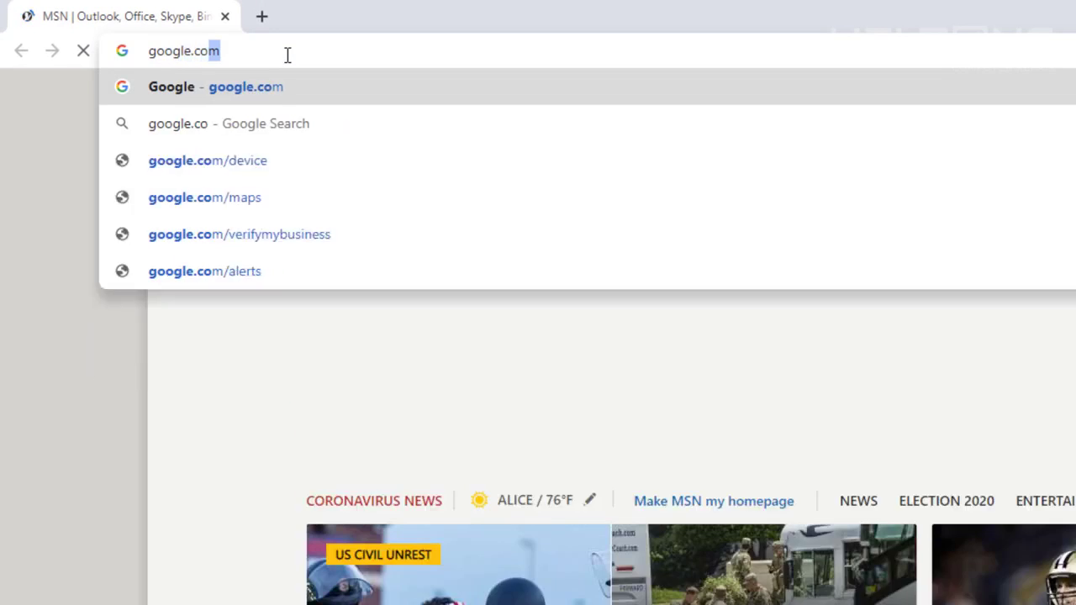
key(Return)
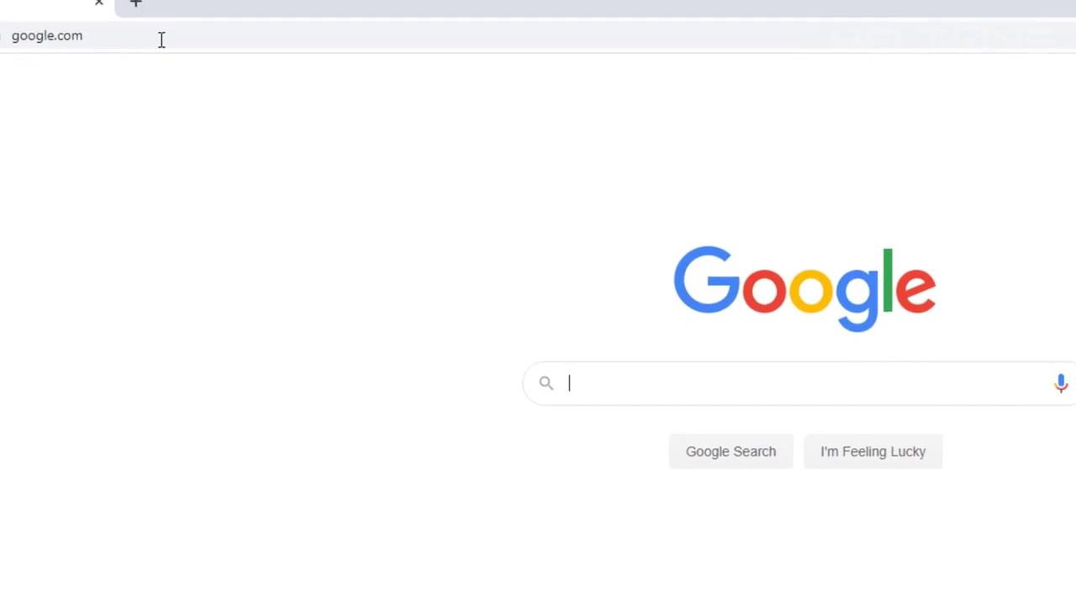
text(spyhun)
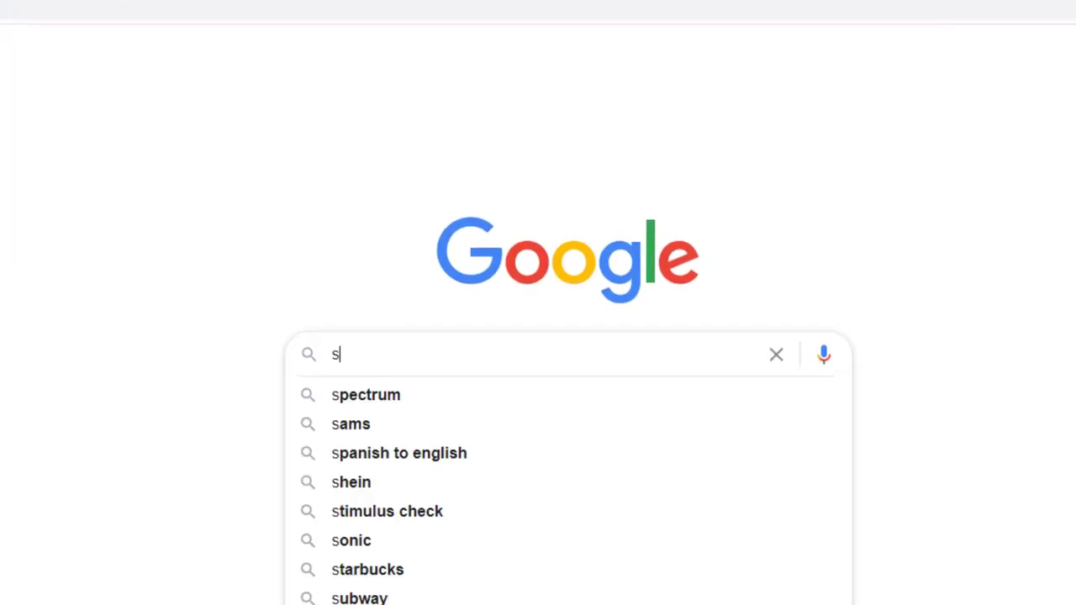
text(ter)
key(Return)
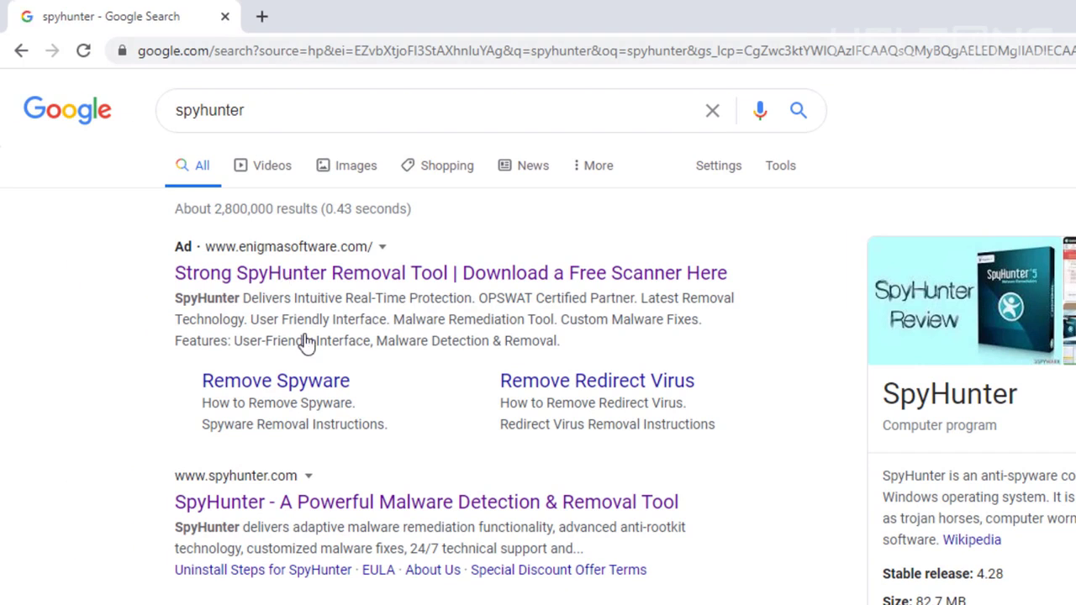
Open the spyhunter.com and enigmasoftware.com results in new tabs, keeping only the EnigmaSoft page.
middle_click(286, 504)
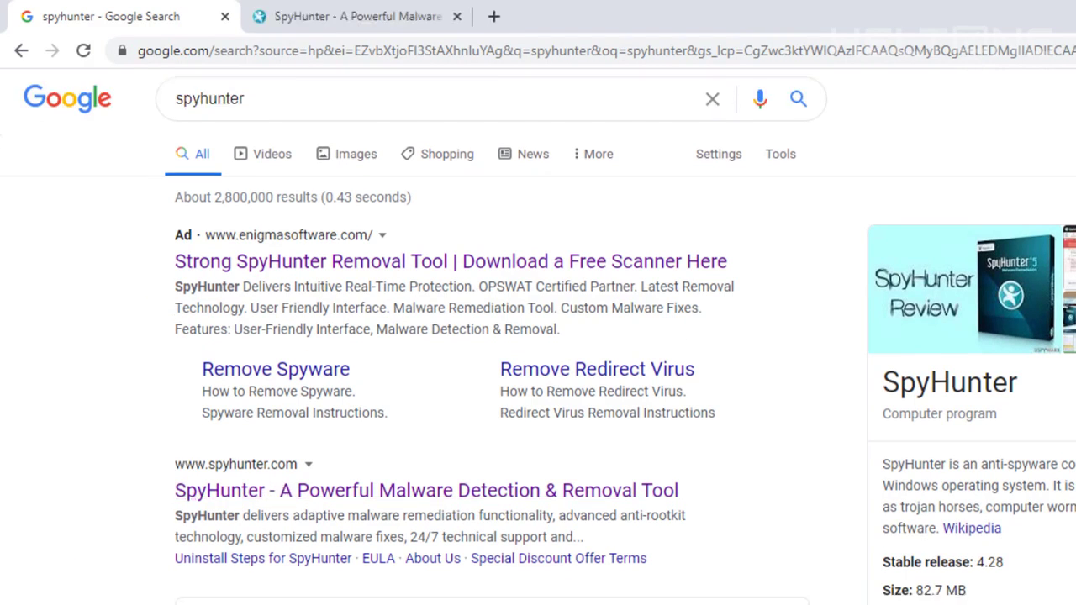
scroll(270, 504, down, 5)
middle_click(254, 354)
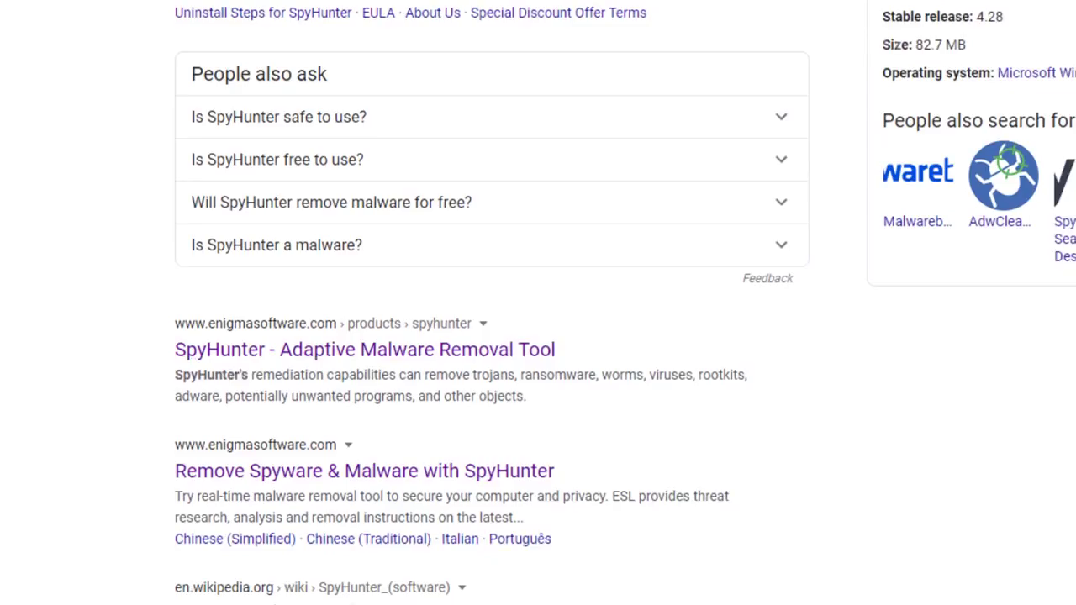
key(ctrl+Tab)
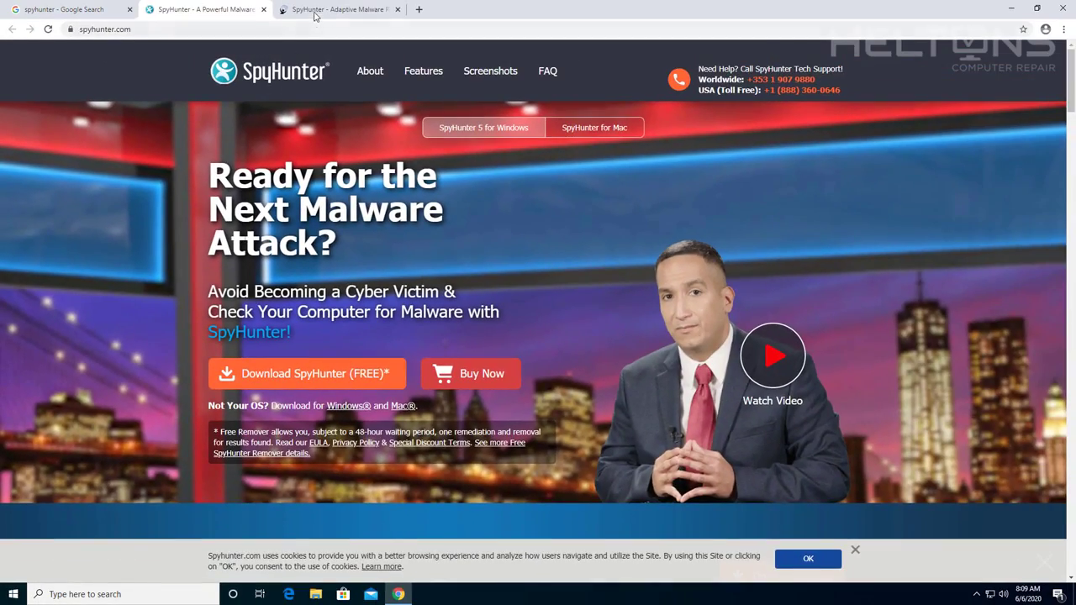
click(316, 10)
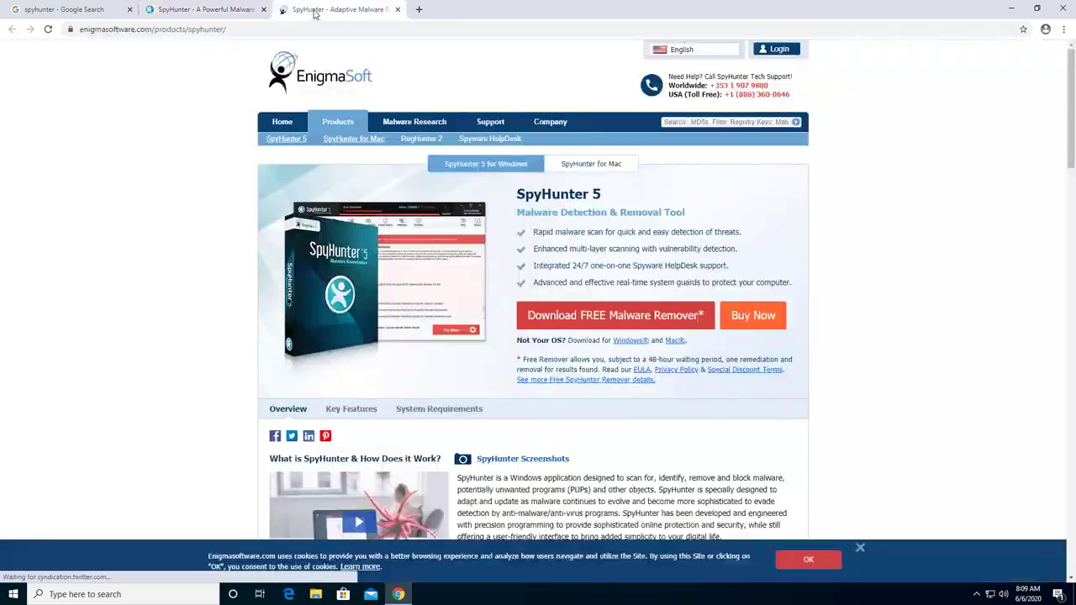
click(213, 12)
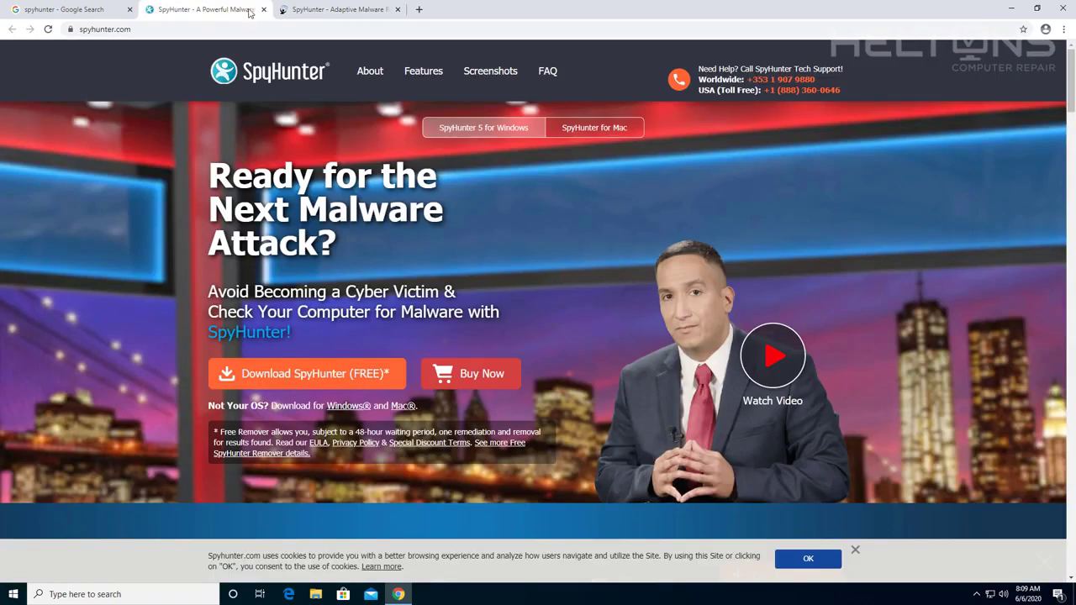
click(317, 12)
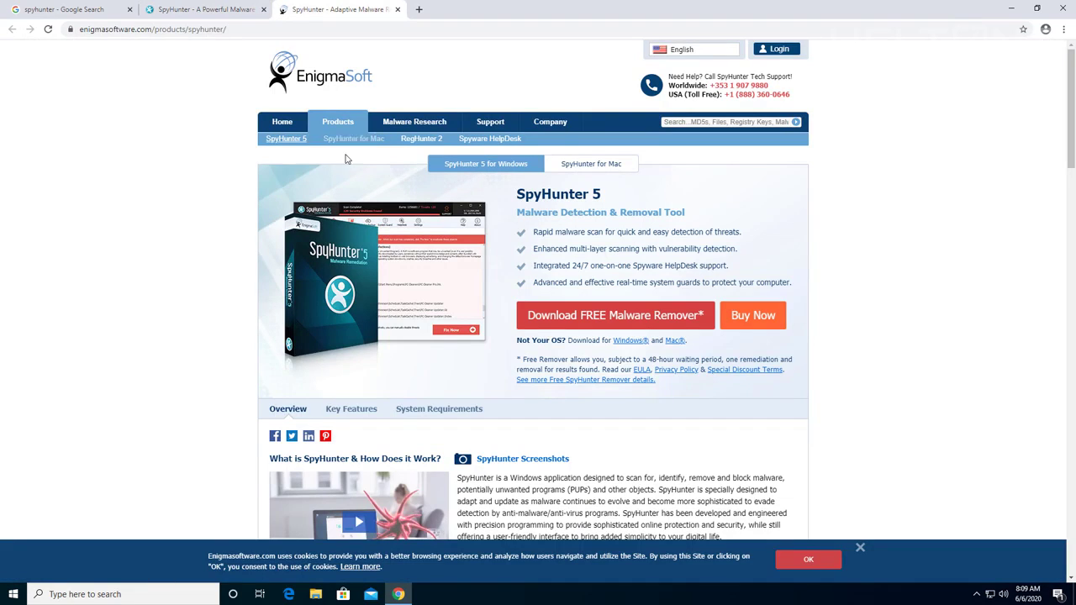
click(263, 10)
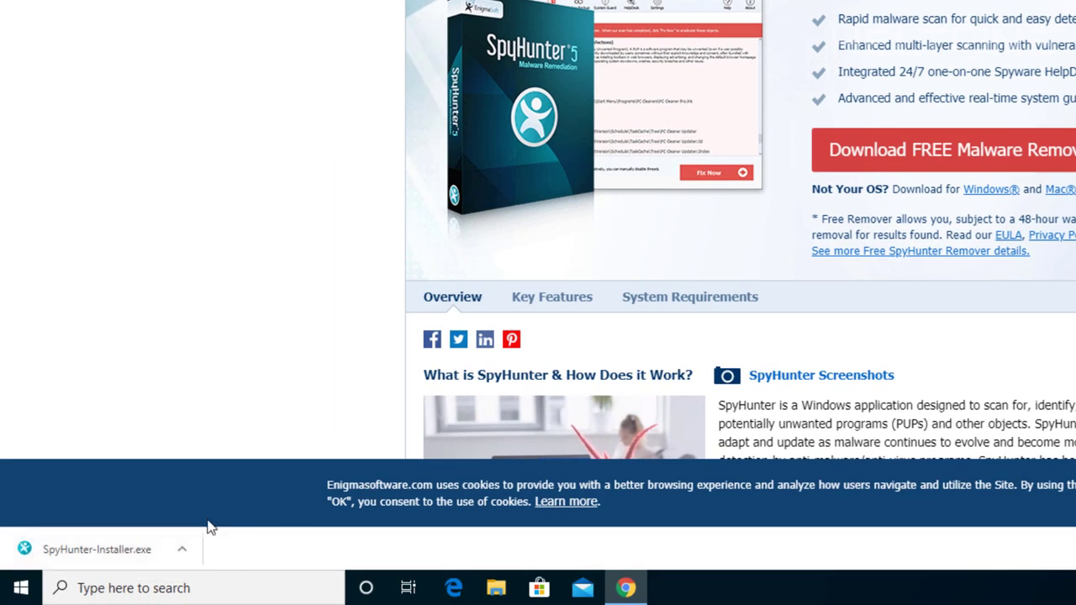
Launch SpyHunter-Installer.exe, allow it through UAC, and keep English as the installer language.
click(120, 558)
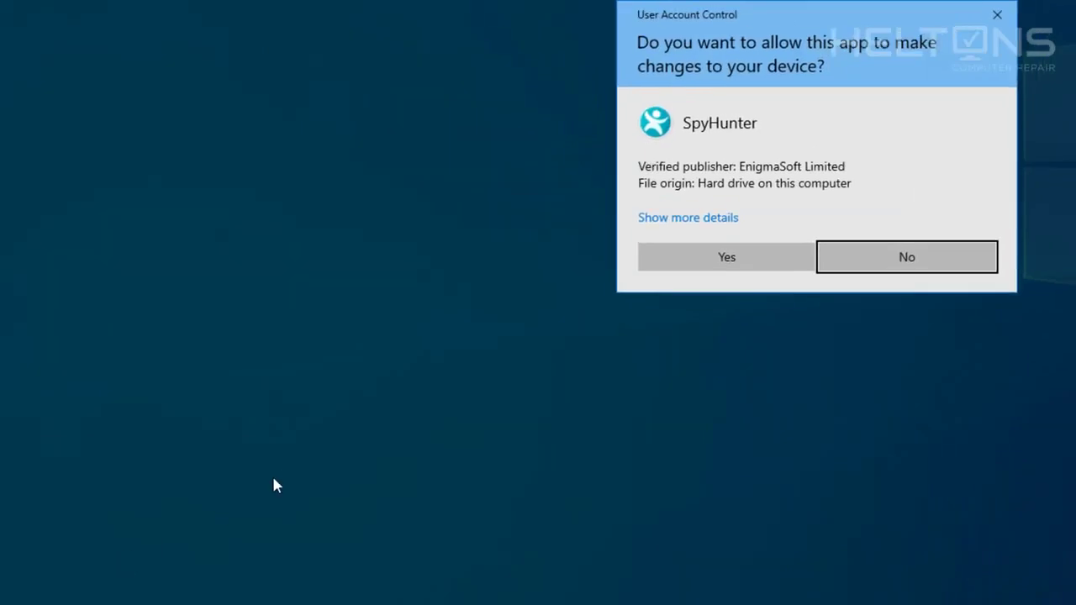
click(727, 256)
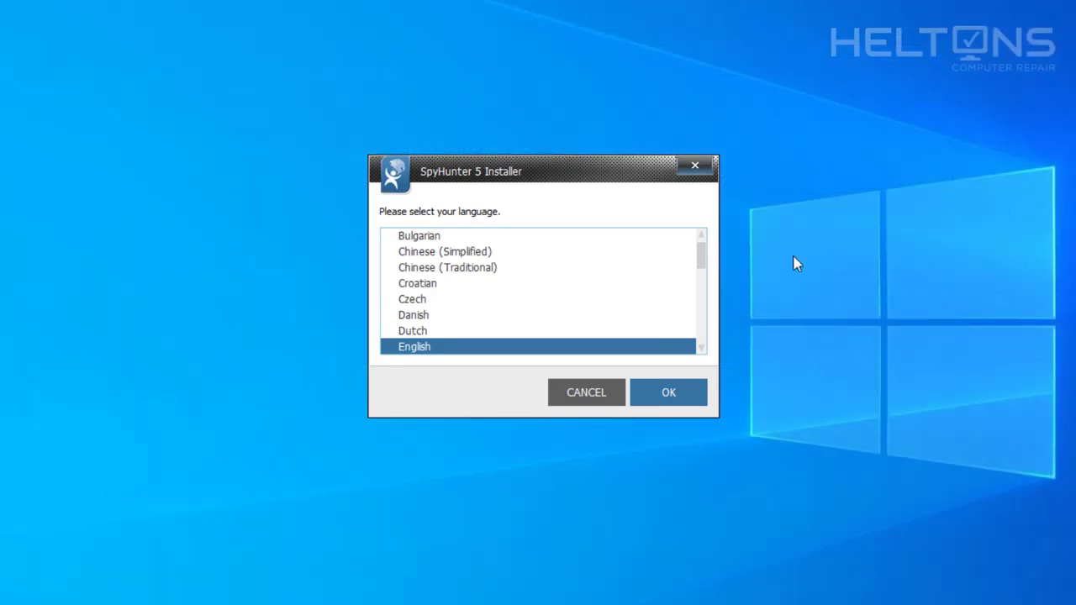
scroll(579, 308, down, 1)
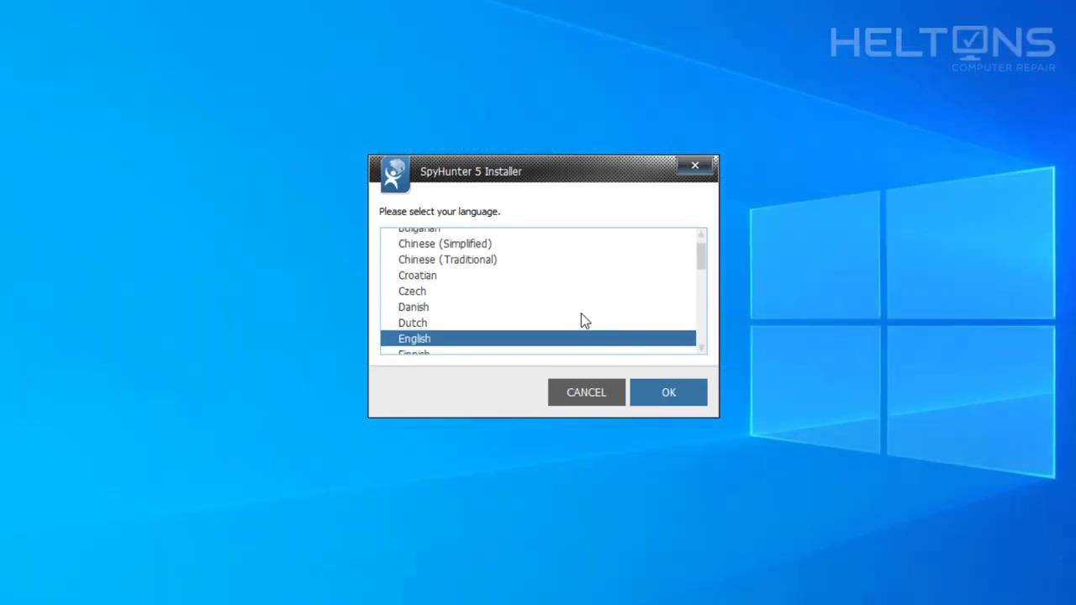
click(674, 395)
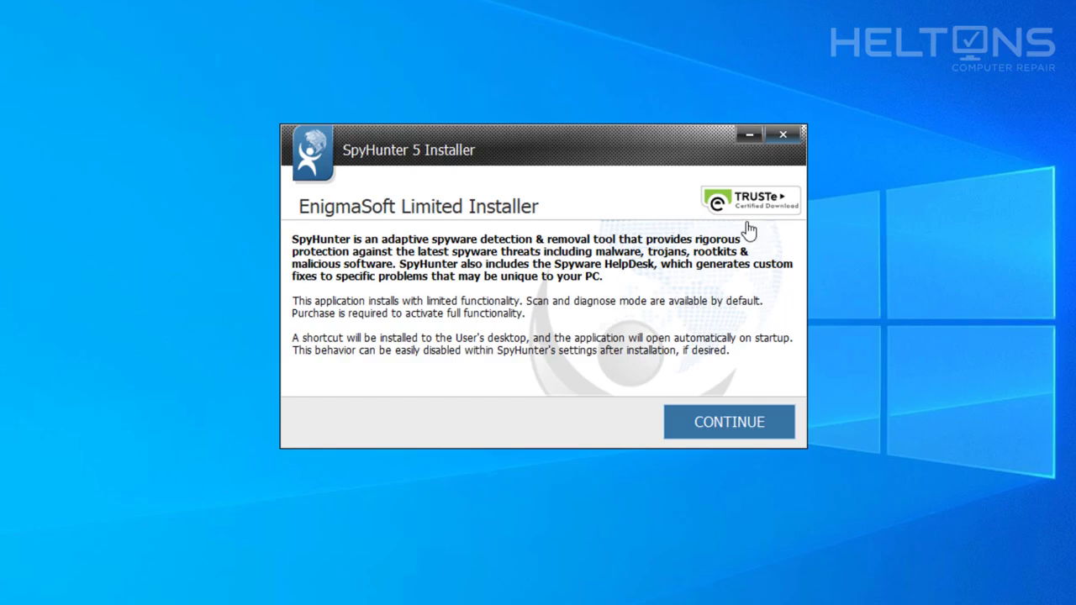
Accept the EULA and Privacy Policy and start the SpyHunter 5 installation.
click(729, 418)
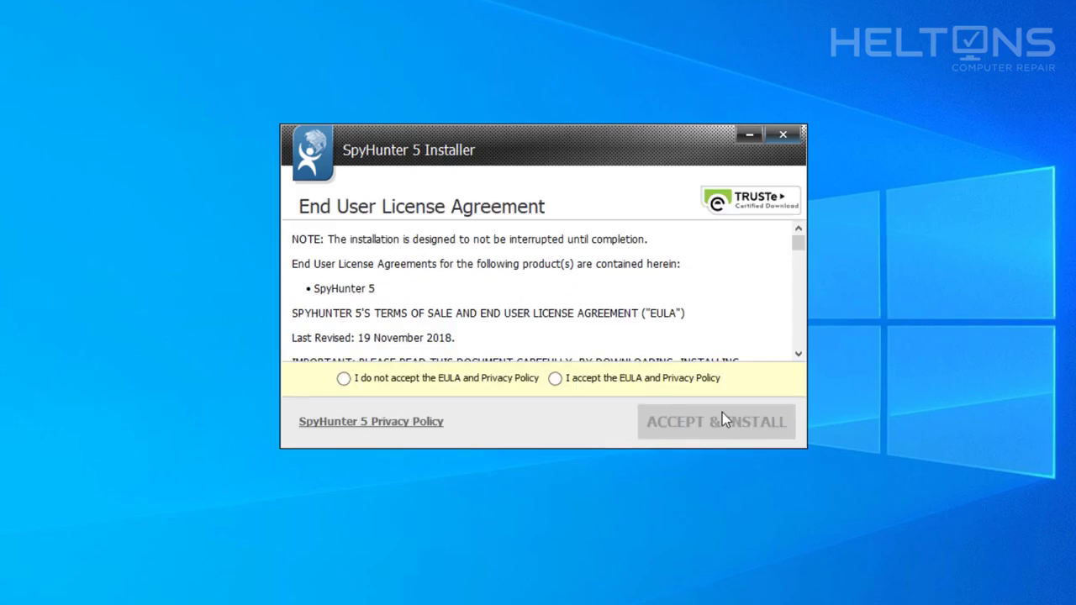
scroll(464, 348, down, 5)
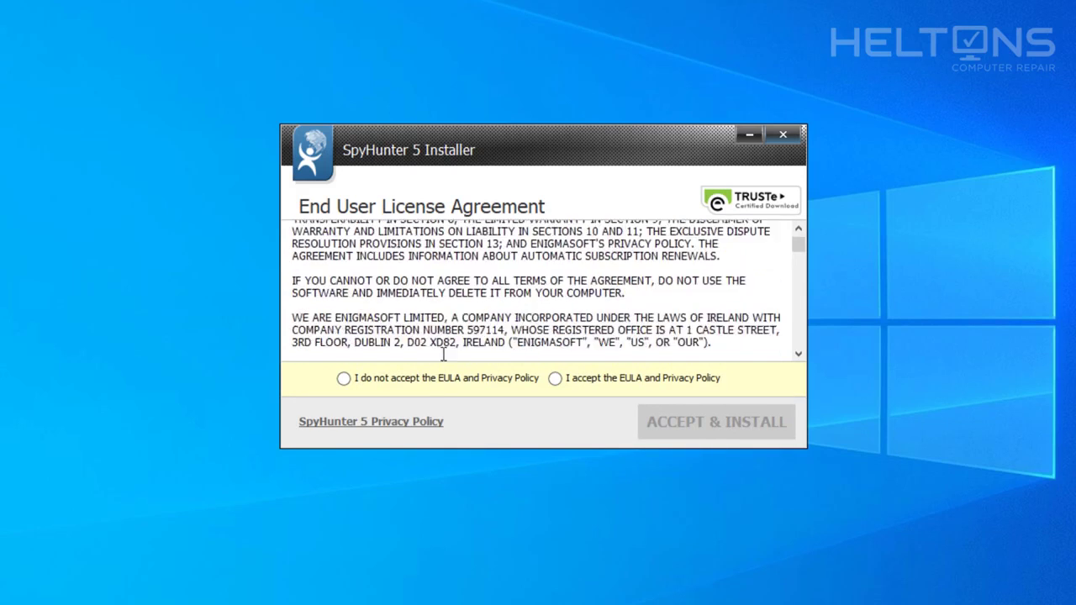
click(472, 381)
click(589, 383)
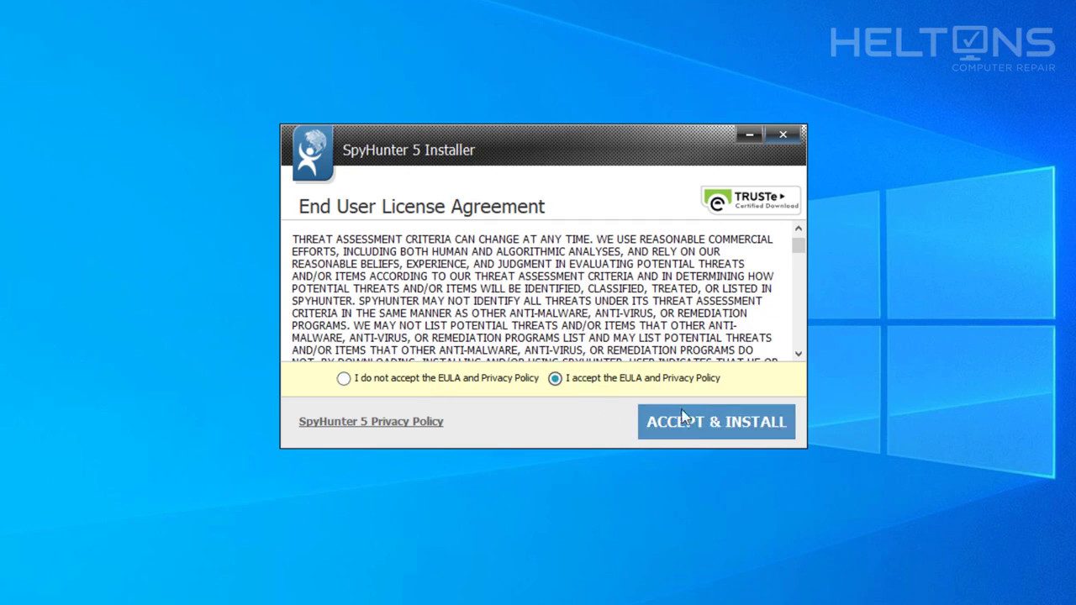
click(461, 383)
click(579, 382)
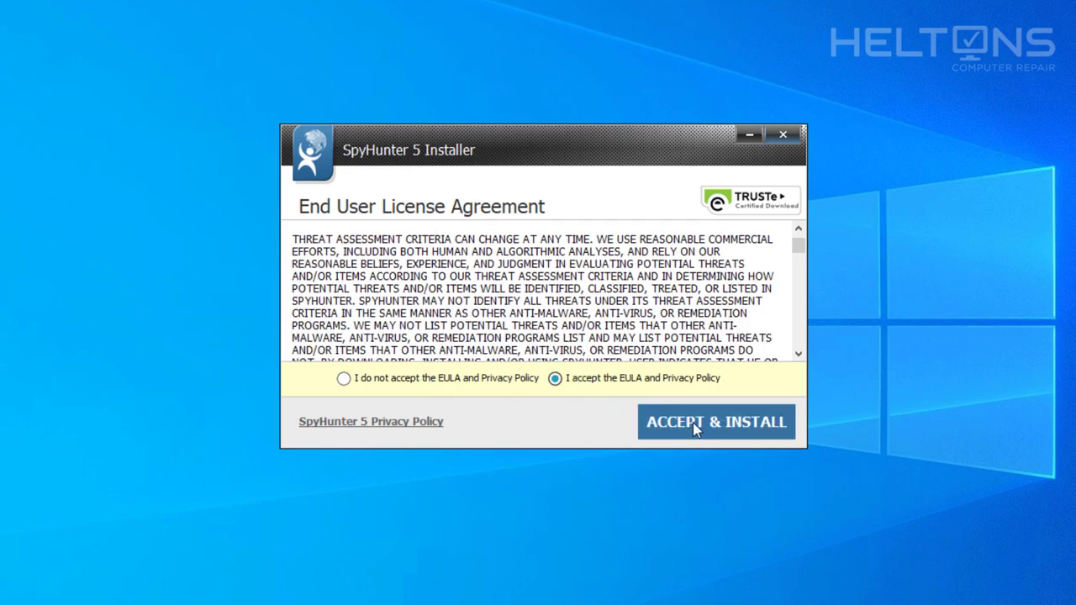
click(706, 425)
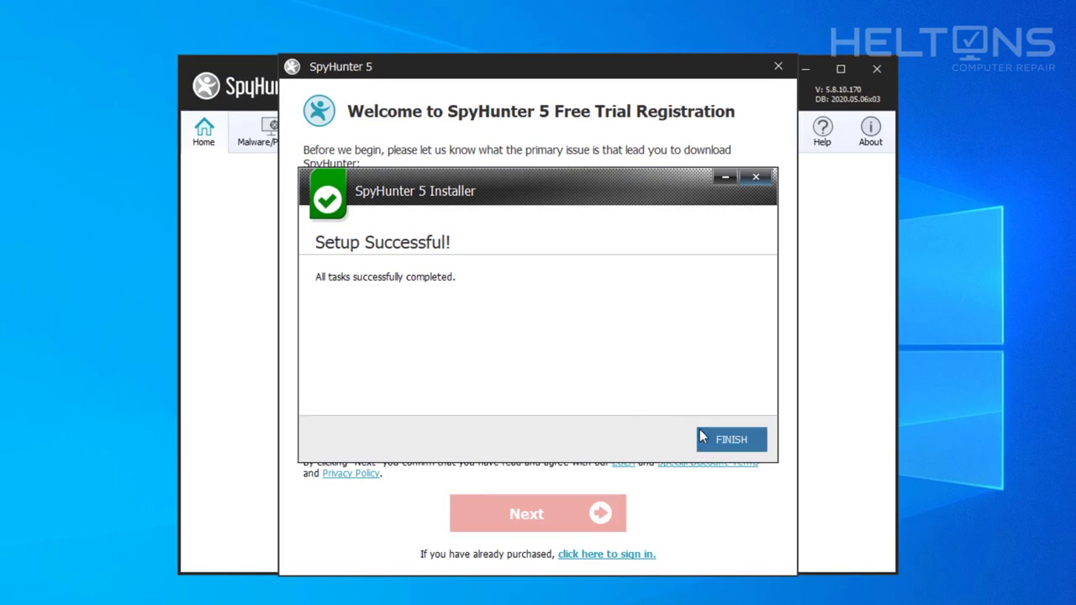
Close the installer's Setup Successful page with FINISH once installation completes.
click(729, 440)
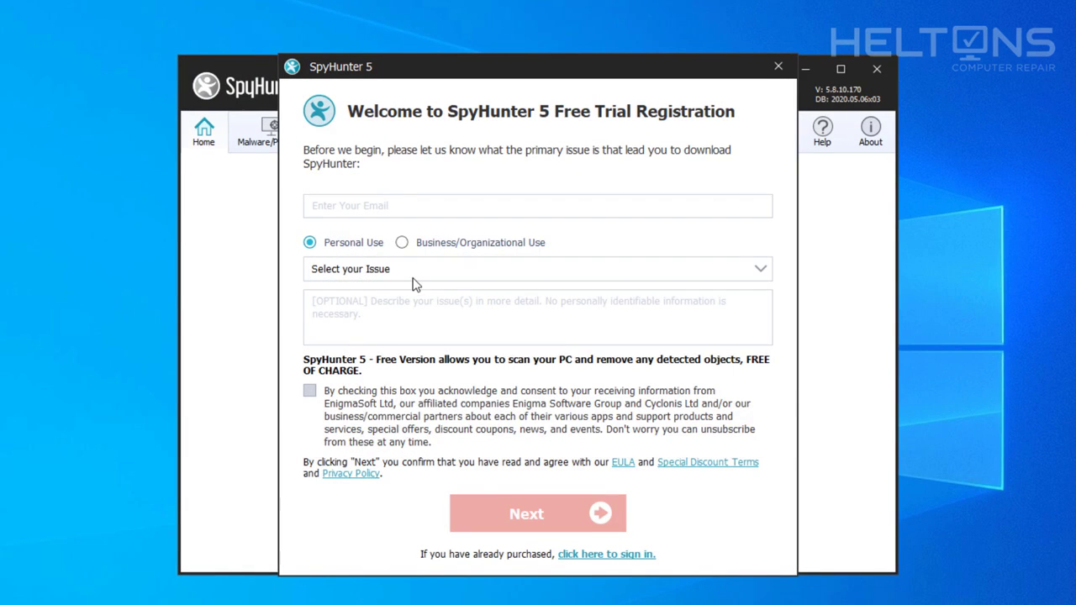
Start filling in the email field of the Free Trial Registration form.
click(347, 208)
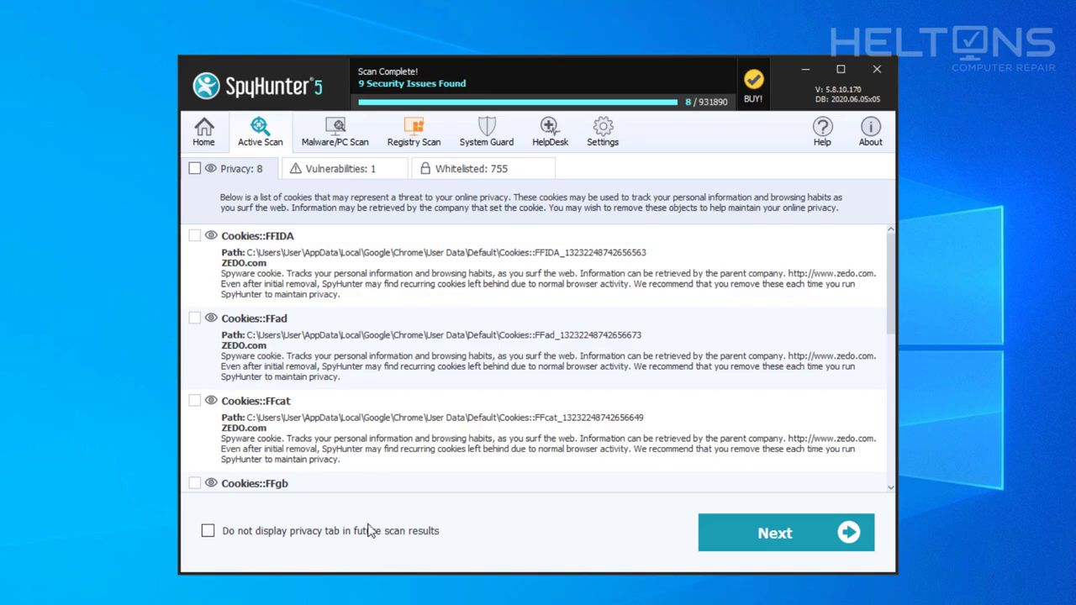
Select all 8 privacy cookies for removal on the Privacy tab.
scroll(358, 433, down, 5)
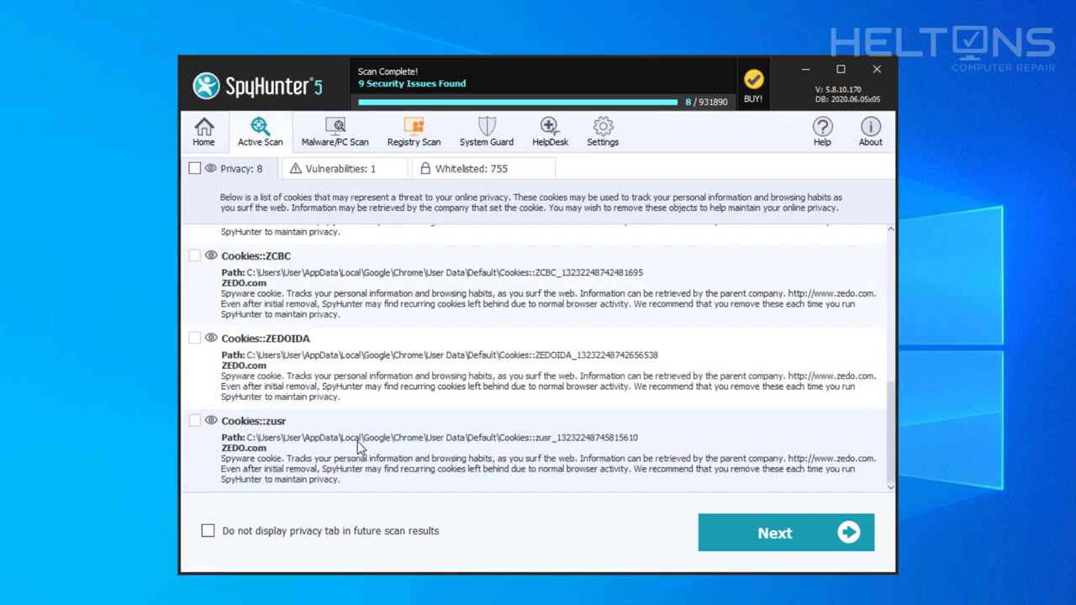
scroll(356, 441, up, 5)
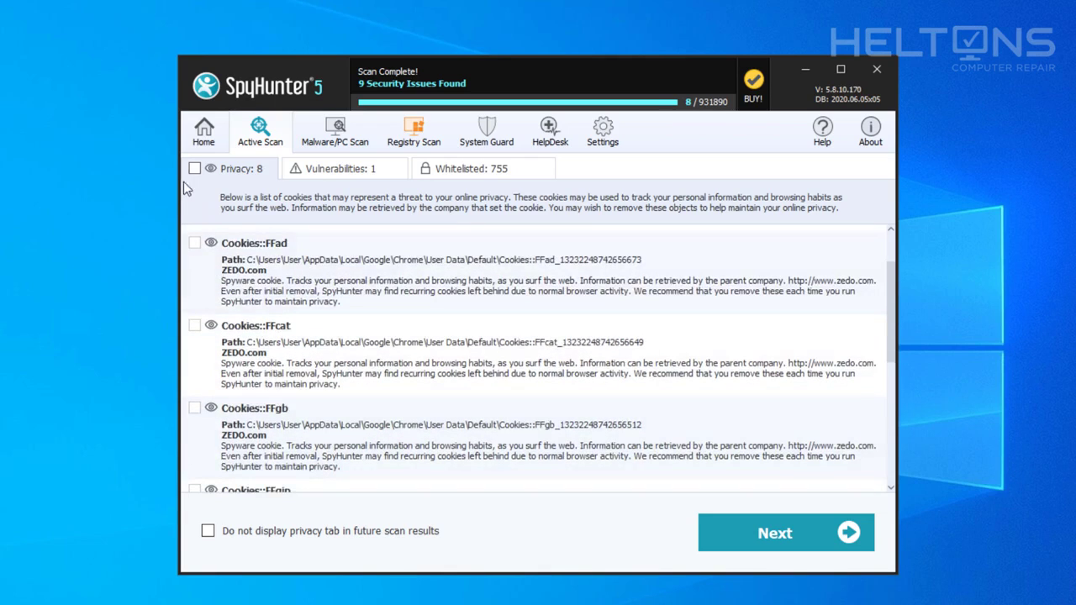
click(194, 169)
right_click(287, 317)
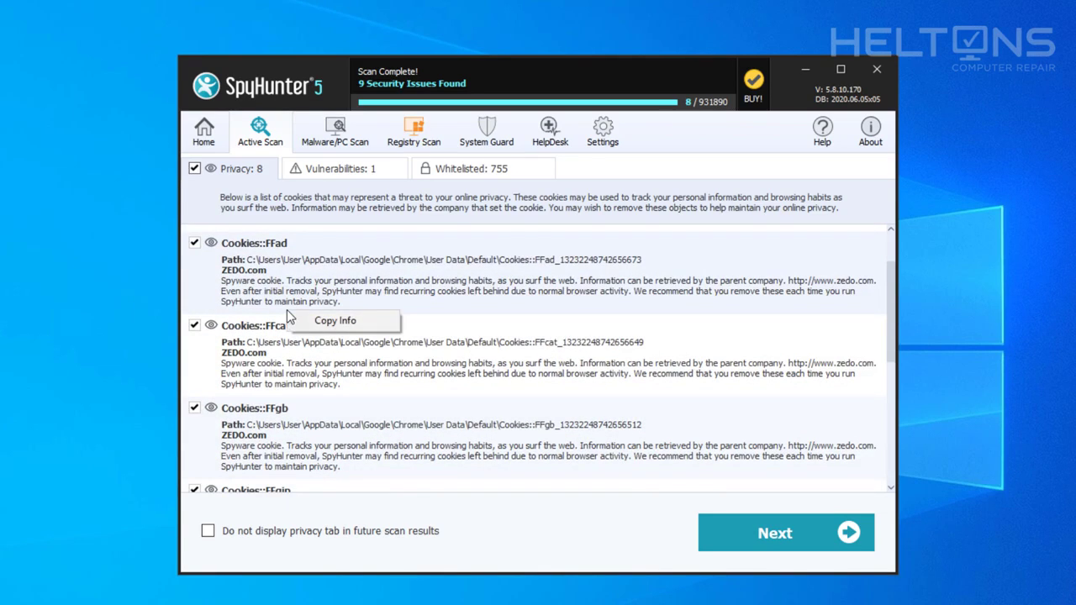
click(593, 173)
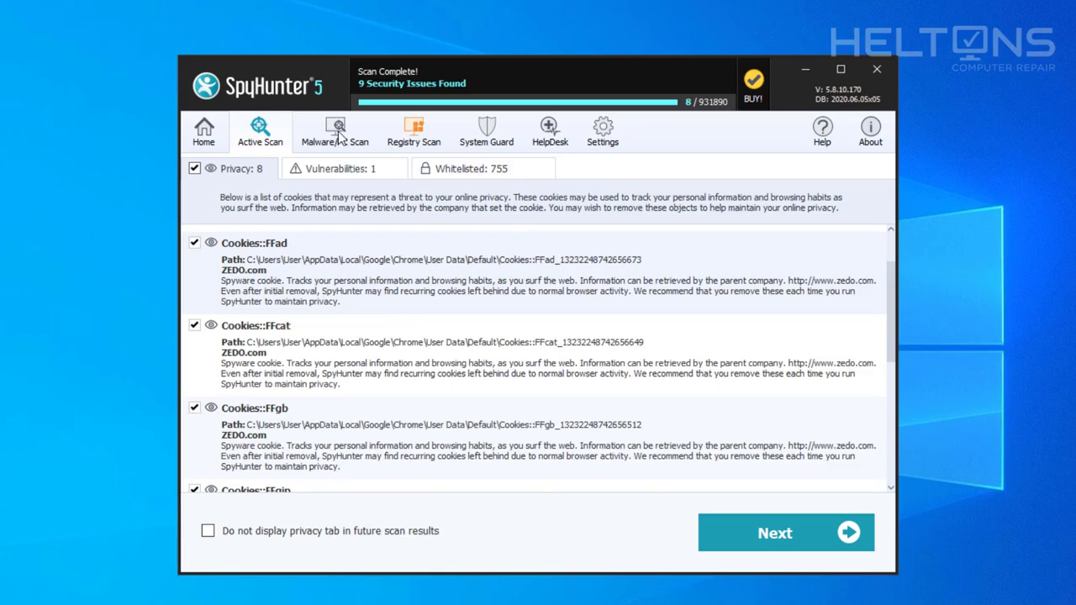
Review the VLC vulnerability report and Whitelisted items, then return to the Privacy list.
click(340, 169)
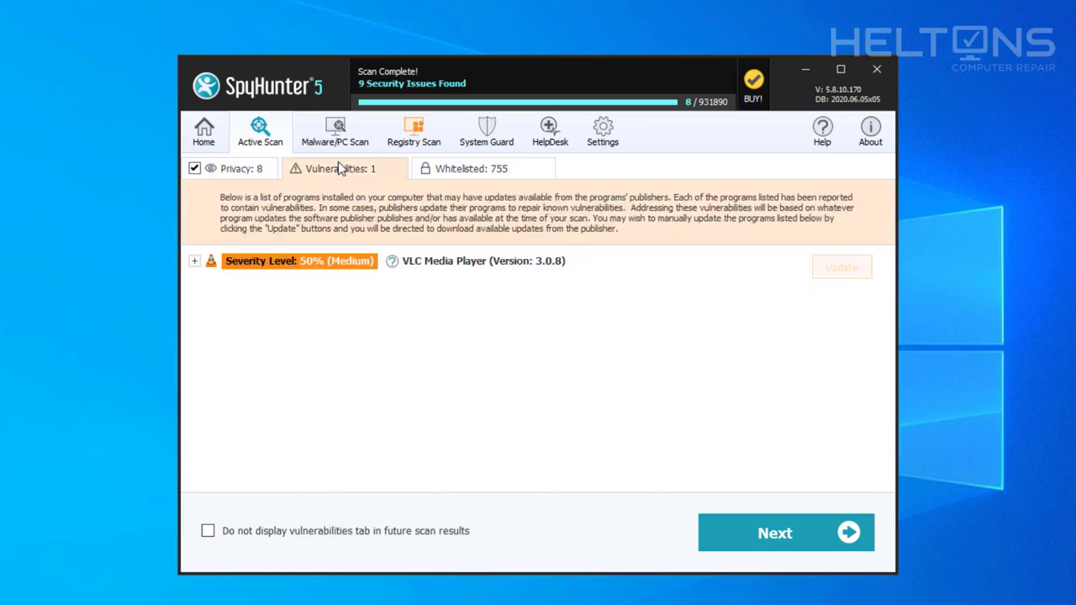
click(195, 262)
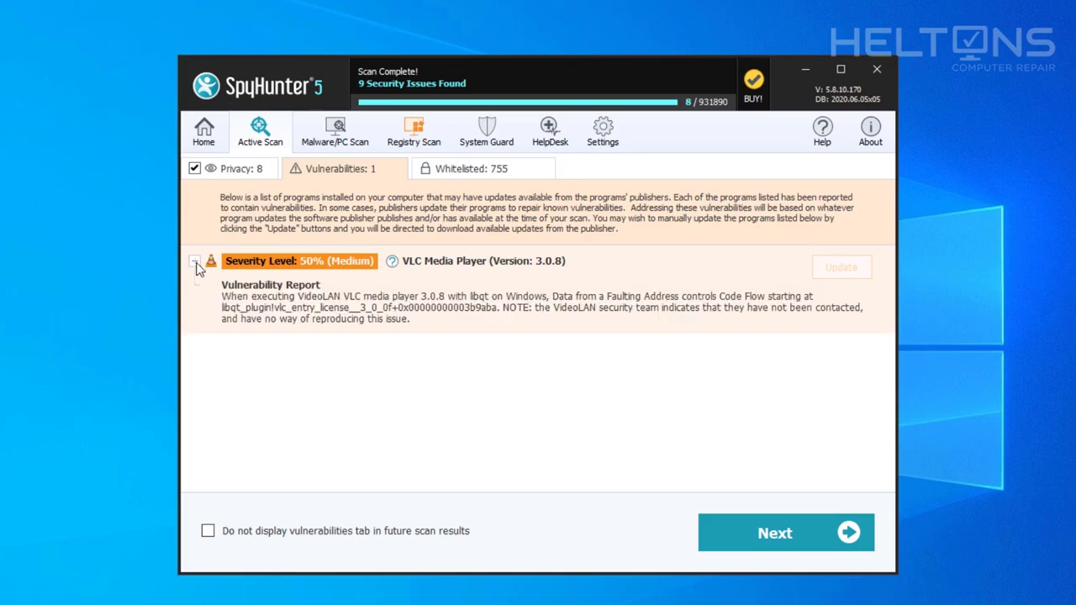
click(195, 262)
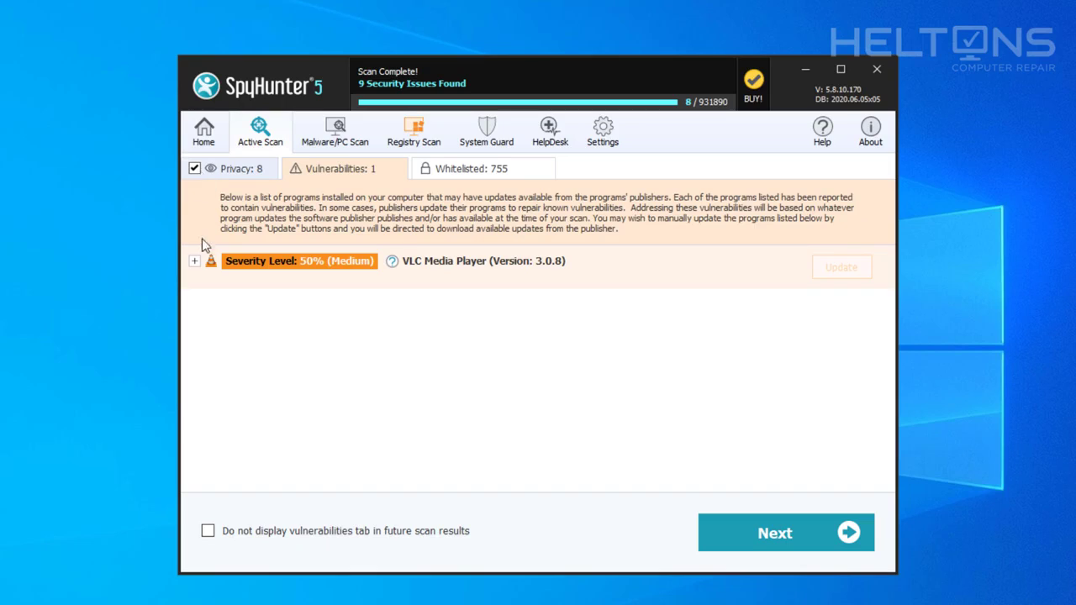
click(194, 262)
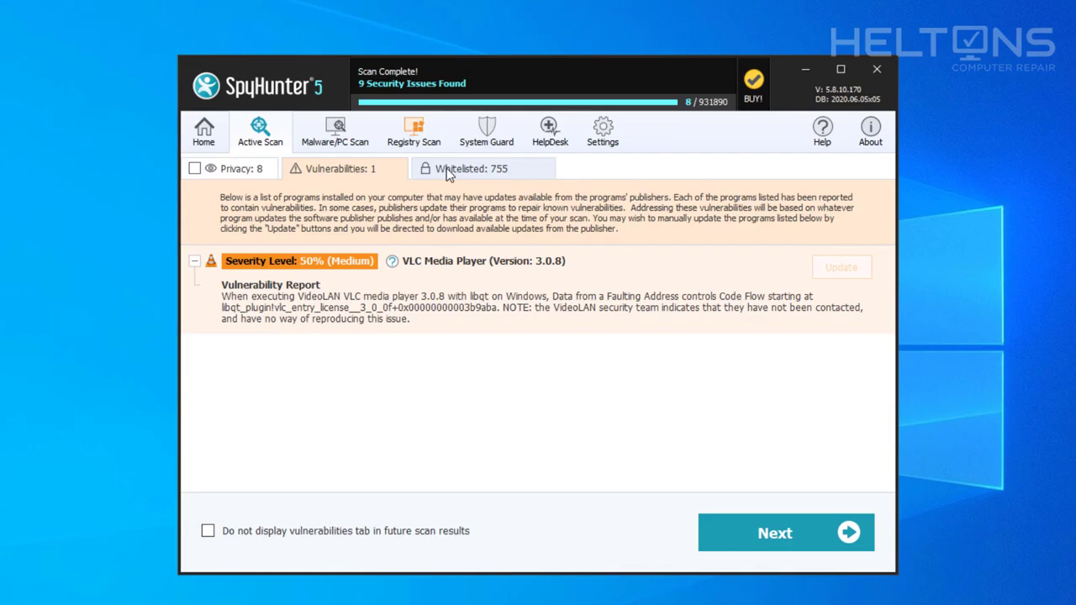
click(421, 172)
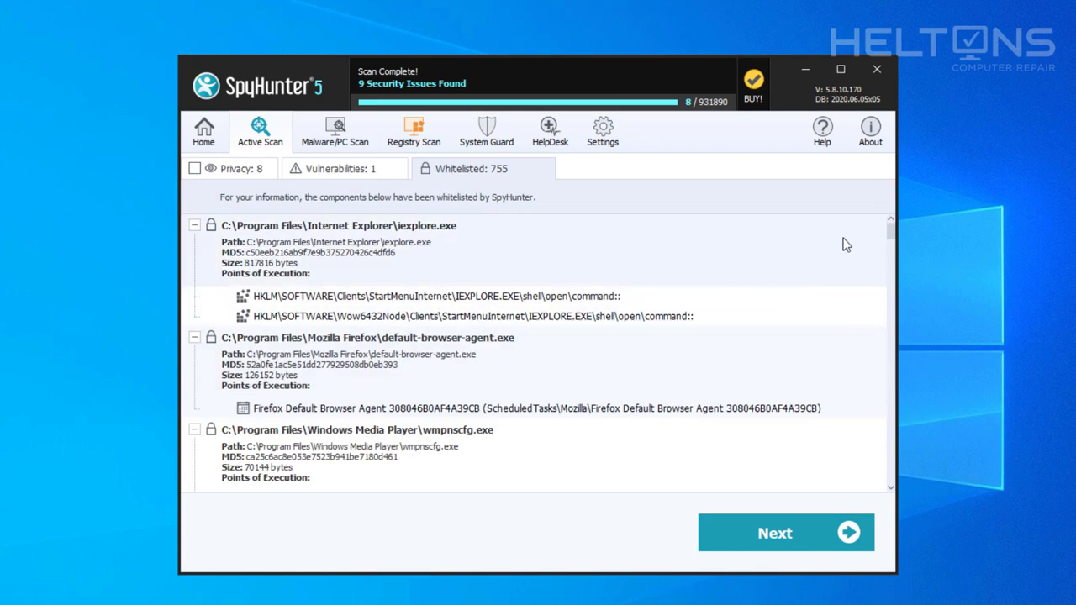
drag(893, 265, 871, 242)
click(260, 171)
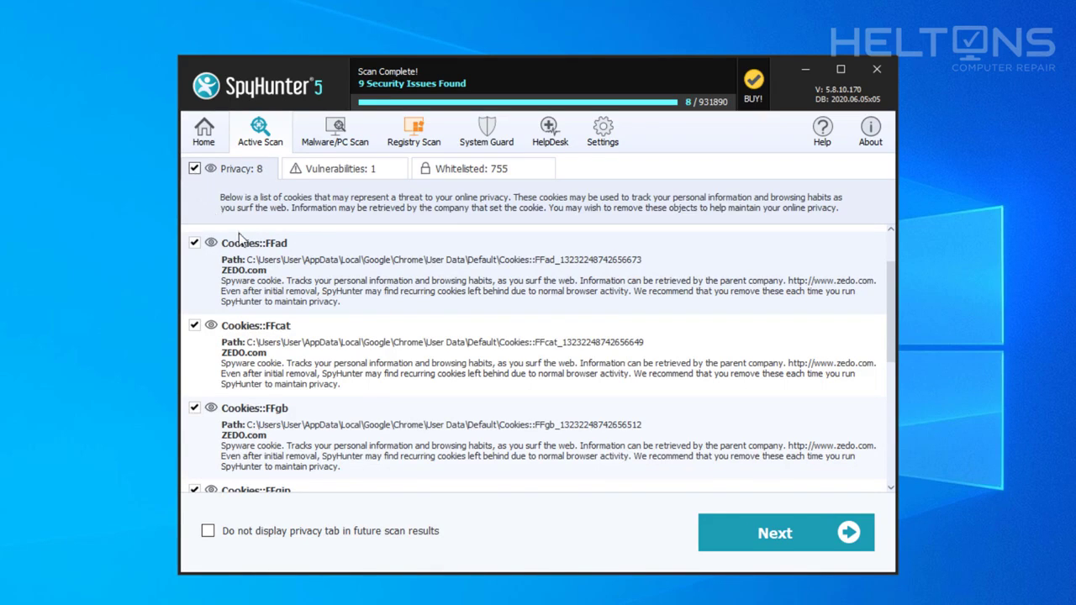
Open and close the Malware/PC Scan window twice without starting a scan.
click(340, 144)
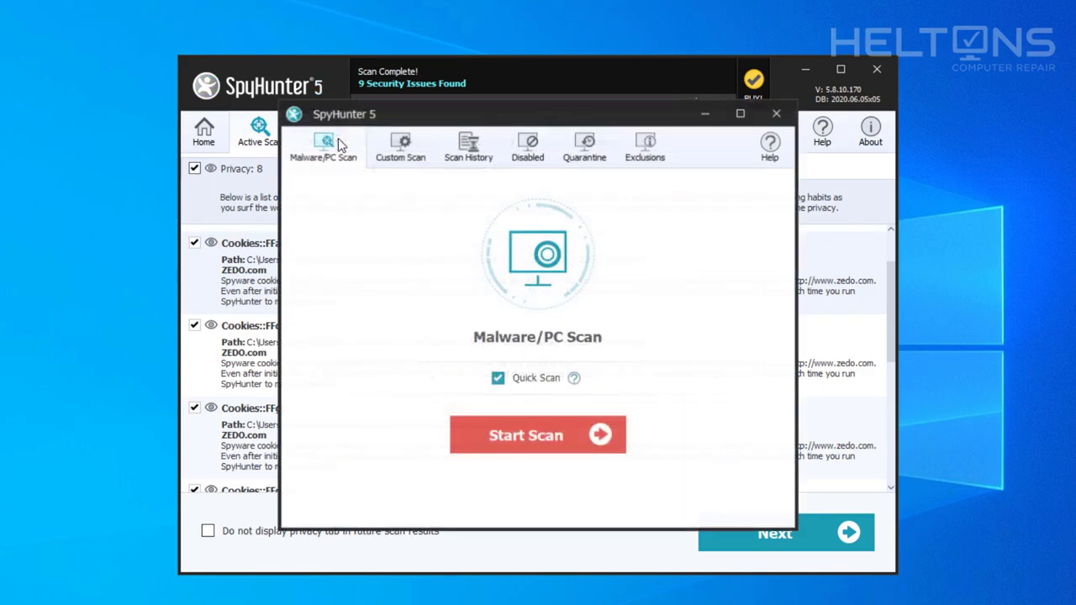
click(781, 122)
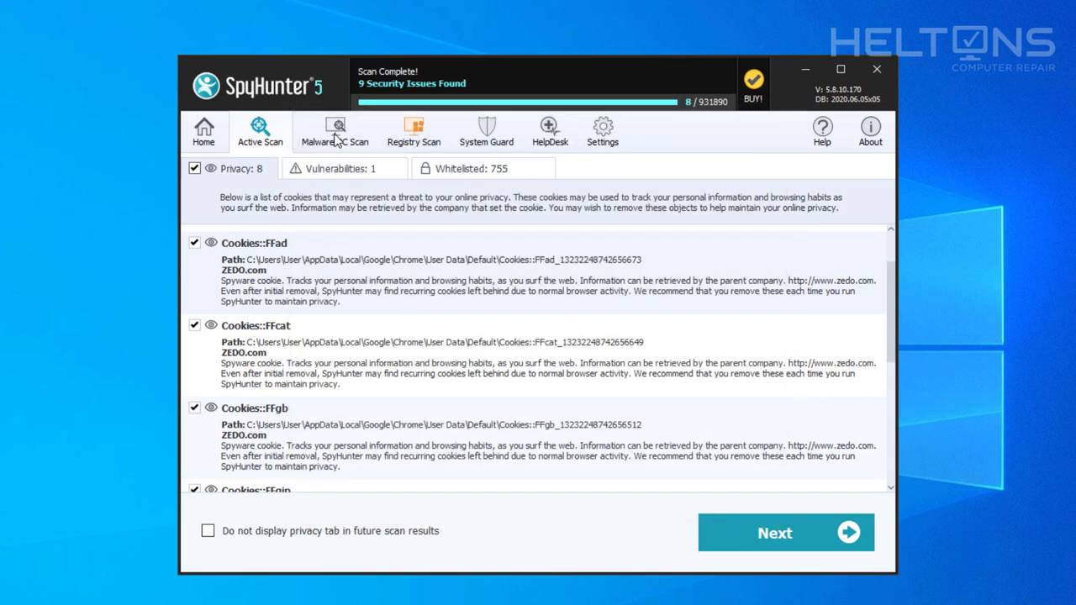
click(336, 139)
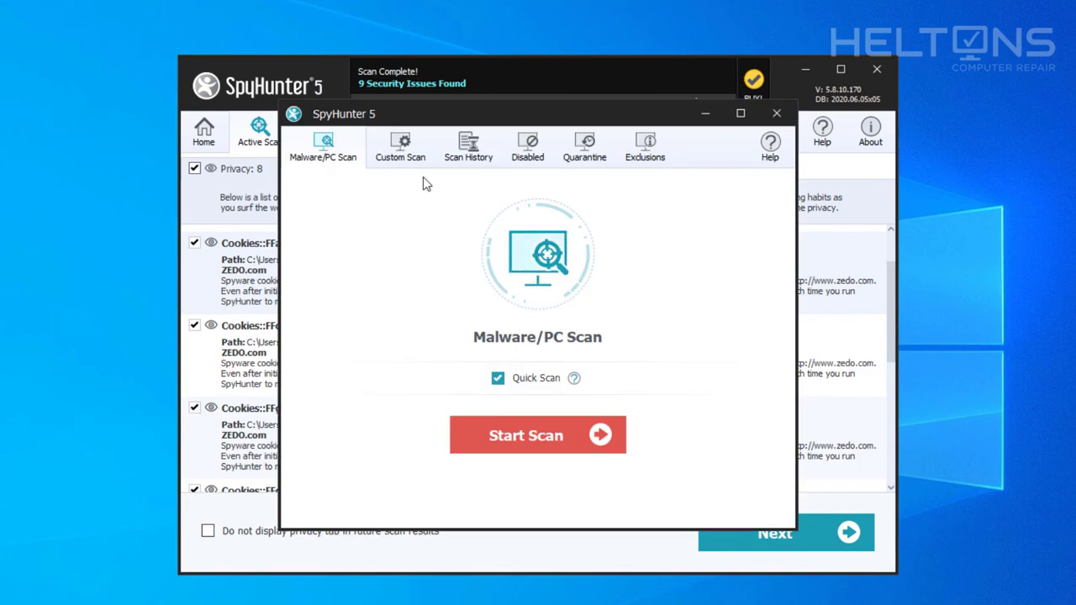
click(776, 116)
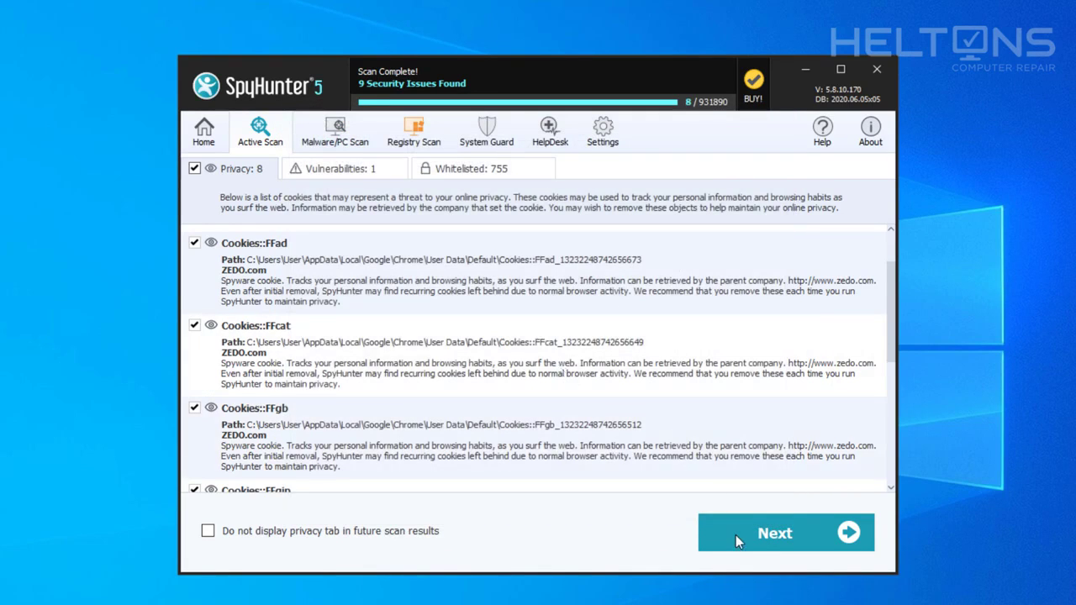
Remove the 8 selected privacy cookies, finish Issues Remediated, and open Malware/PC Scan.
click(774, 532)
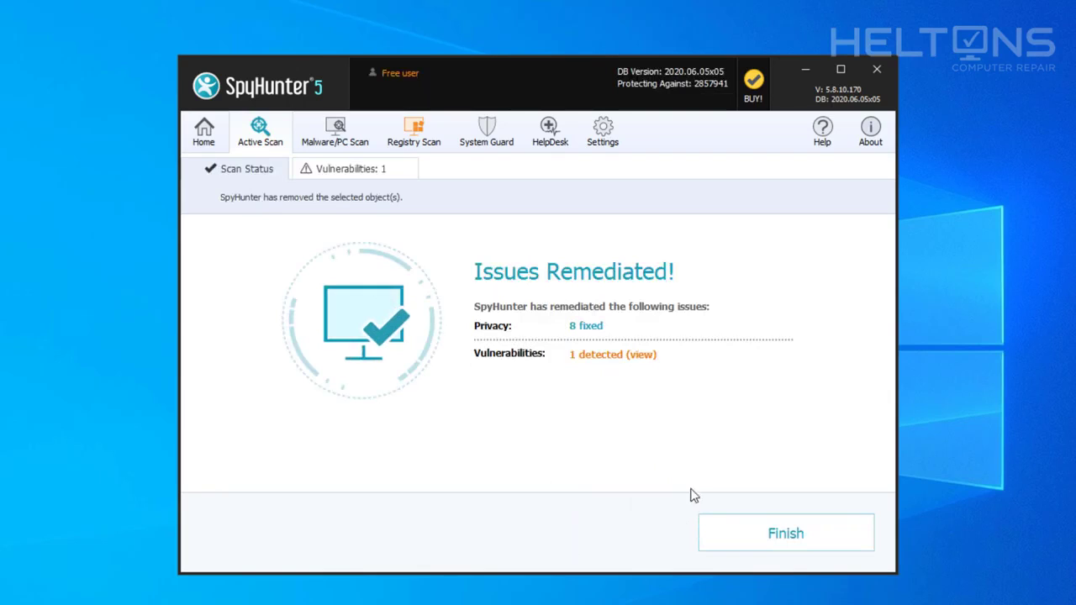
click(742, 531)
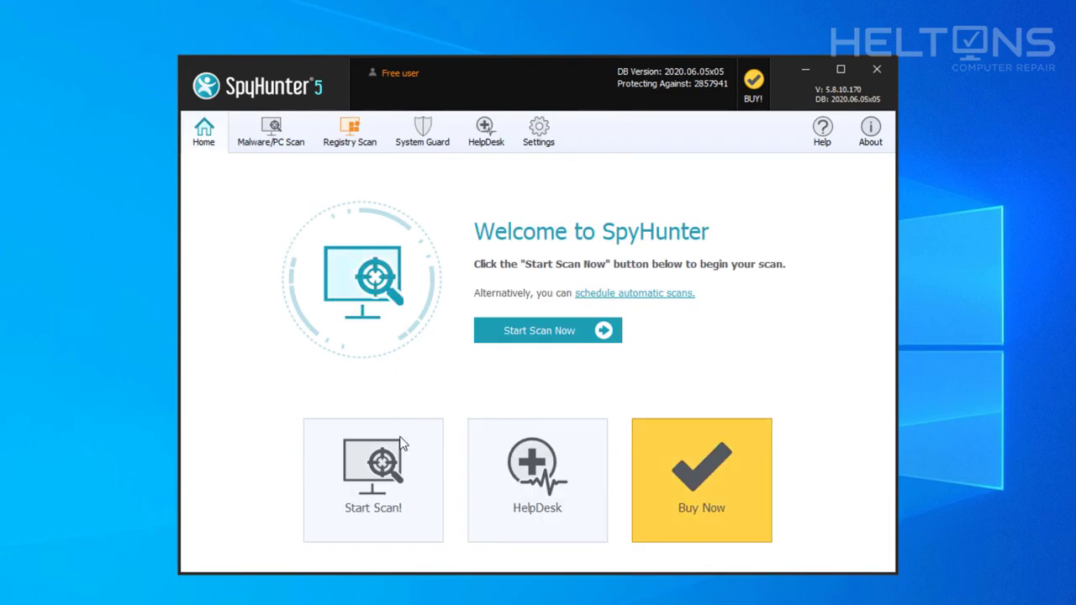
click(270, 140)
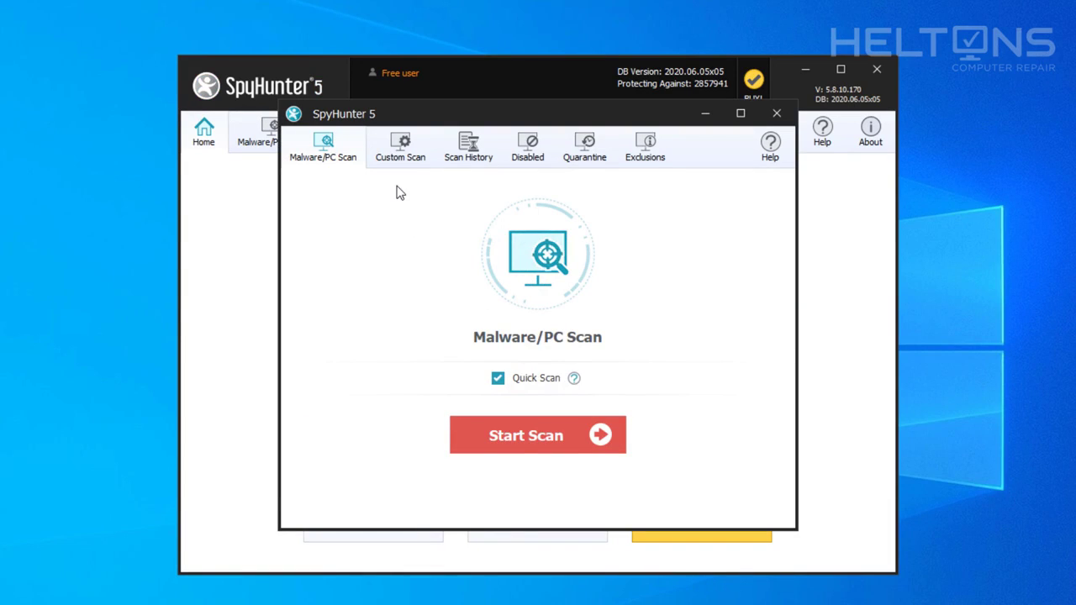
Start the Quick Scan, then stop it partway through.
click(498, 434)
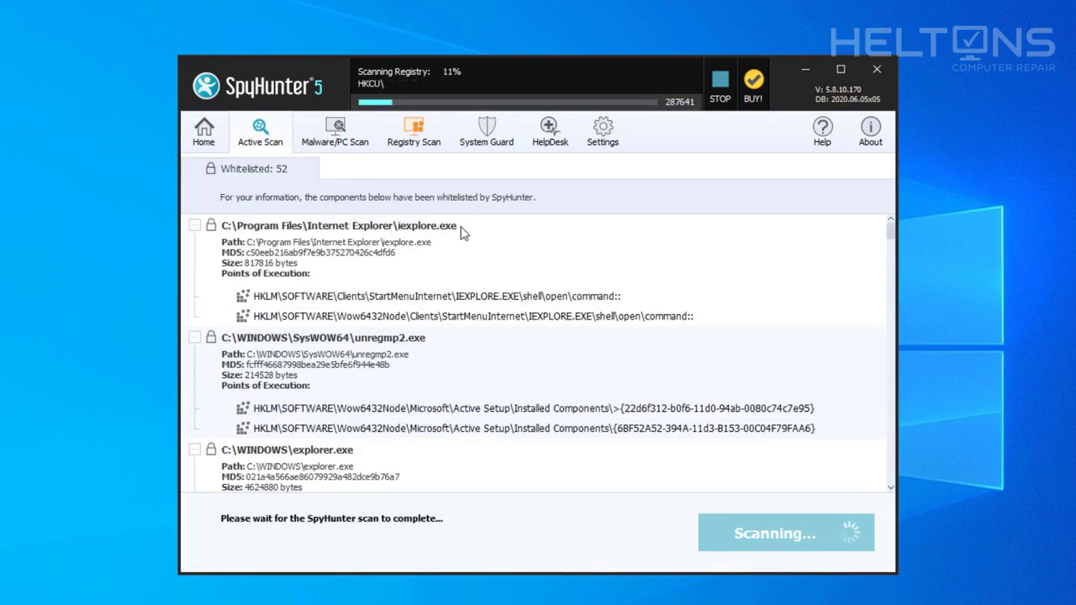
click(720, 84)
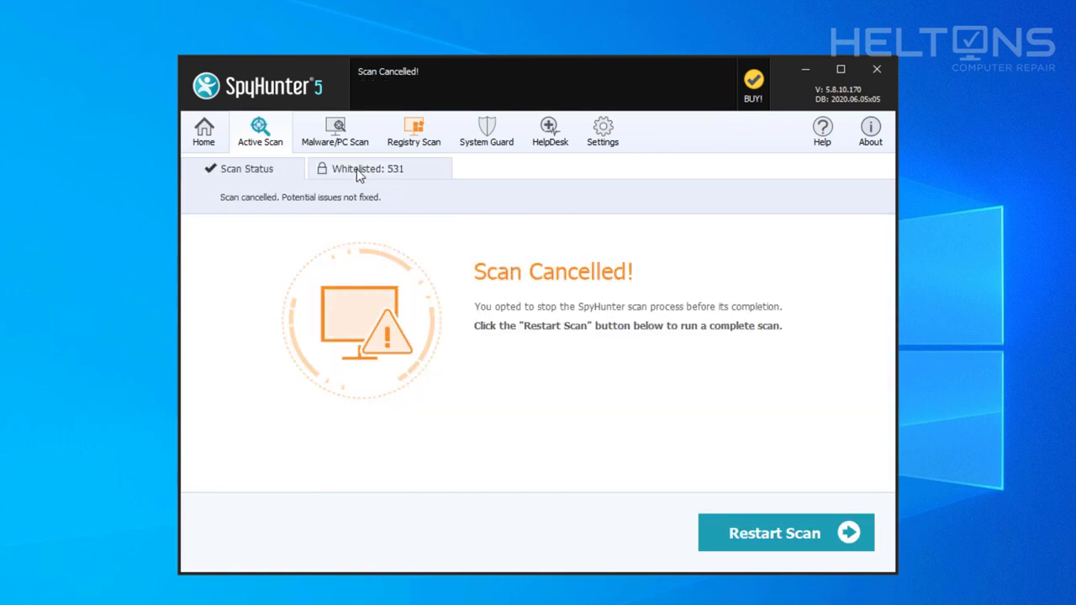
click(410, 141)
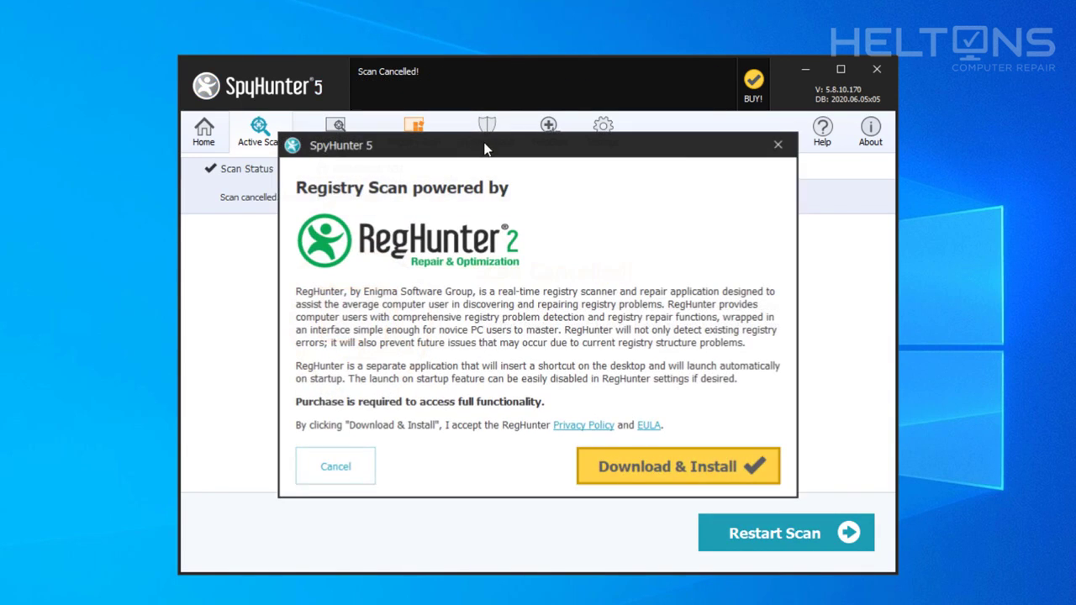
click(779, 145)
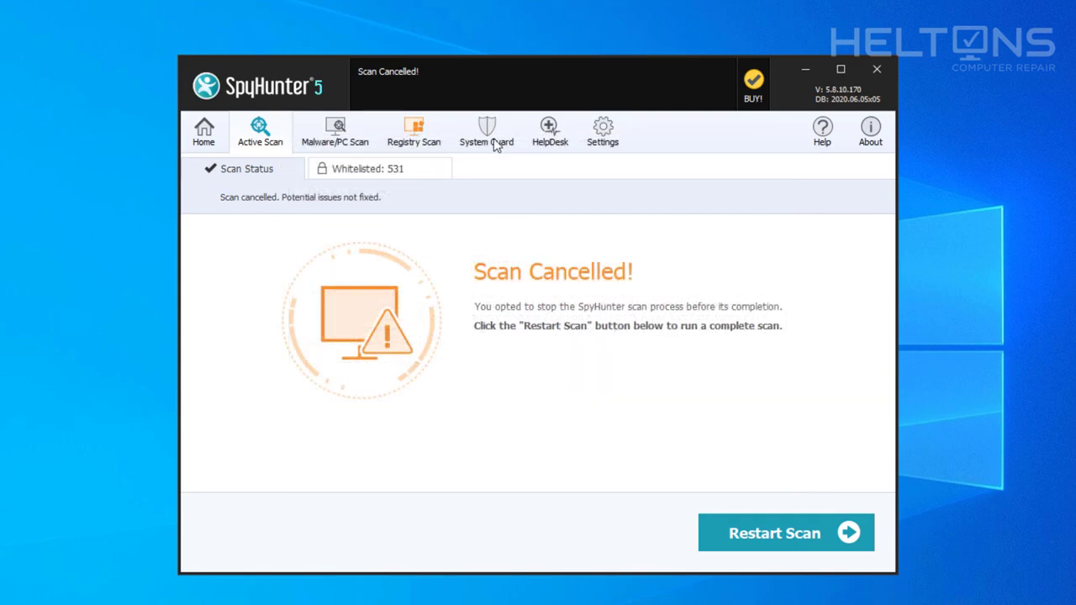
click(503, 143)
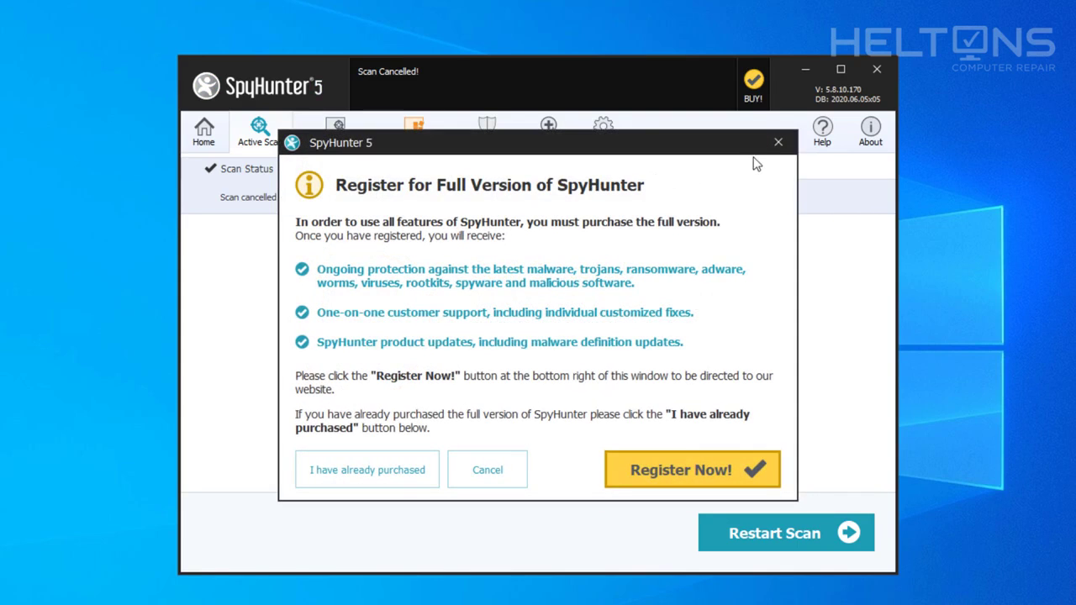
click(788, 146)
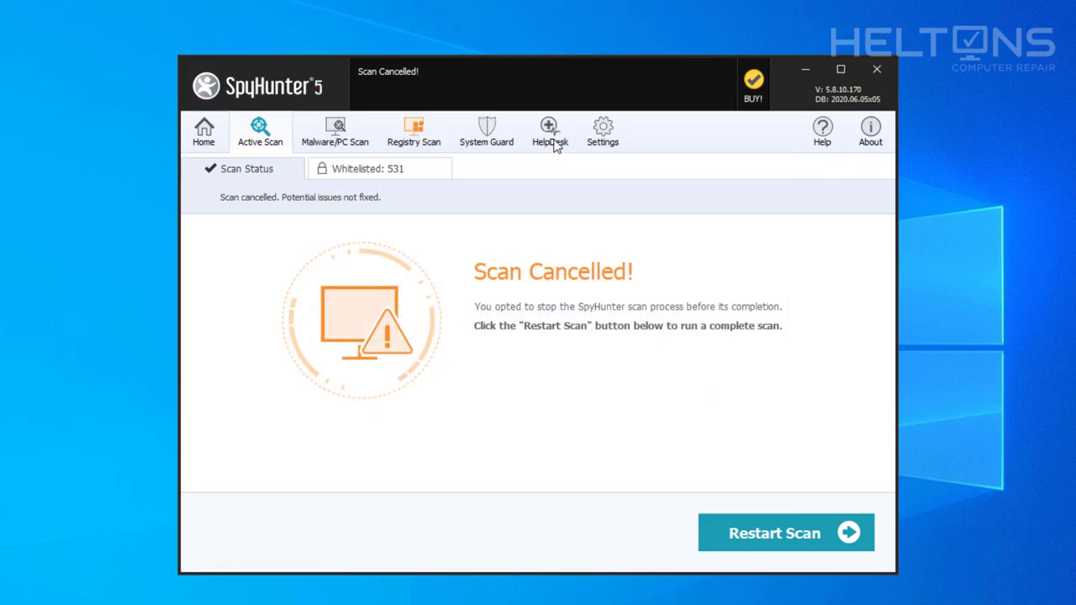
click(555, 145)
click(775, 114)
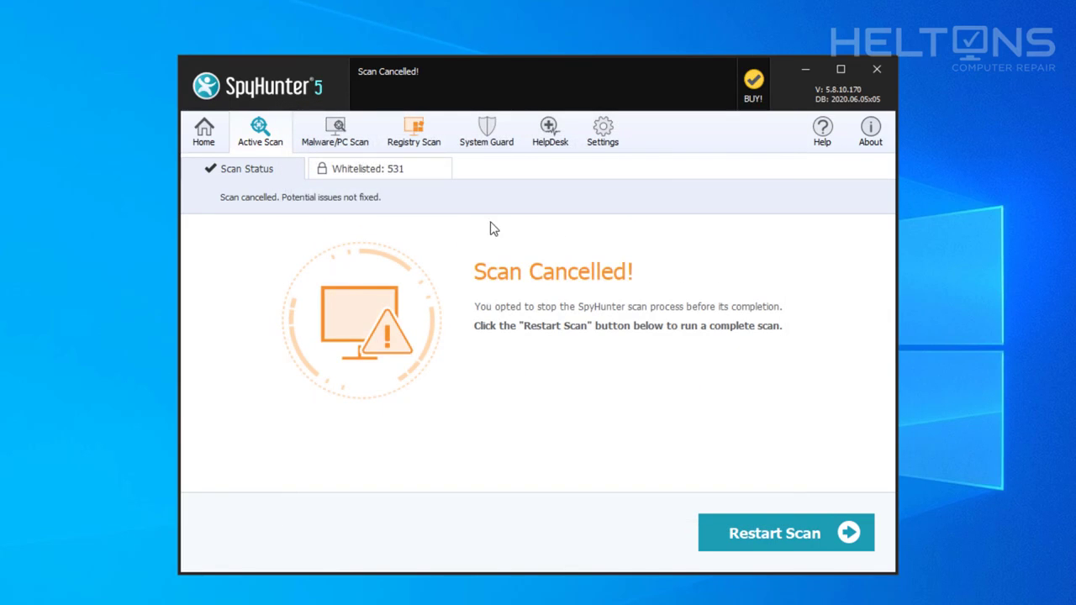
Go to the Home page showing the interrupted-scan notice and rescan suggestion.
click(204, 143)
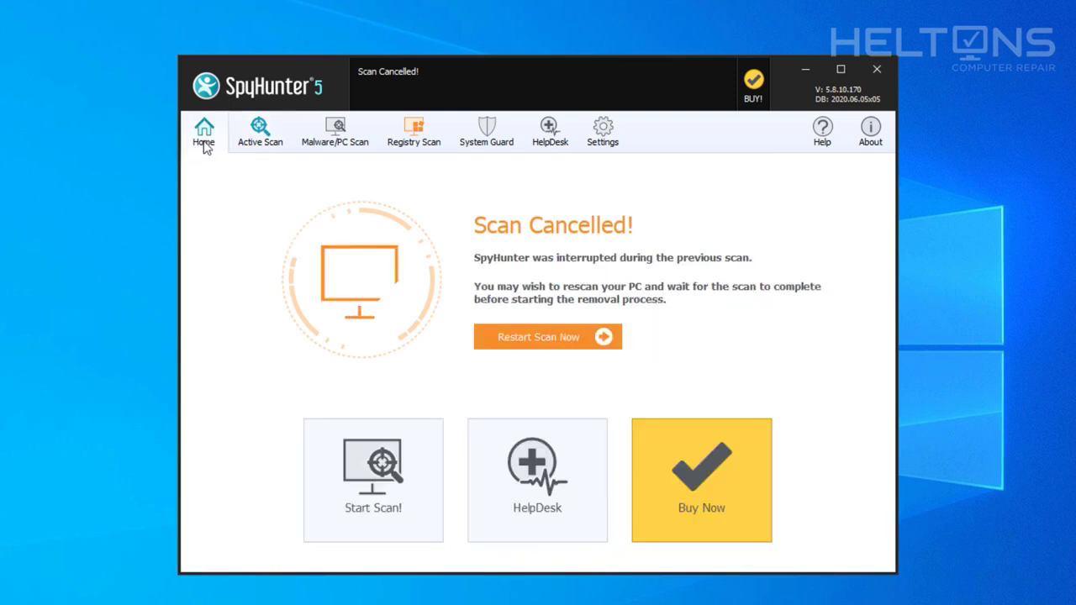